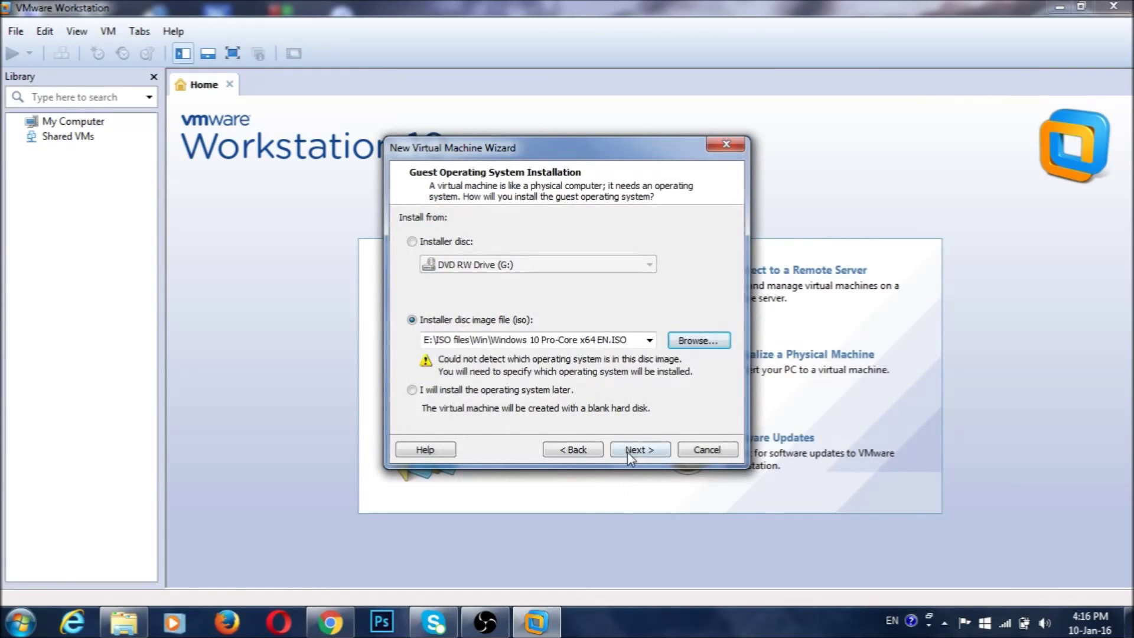
# - Keep the Windows 10 Pro ISO as the installer source and accept Windows 8 x64 as the guest version
pyautogui.click(630, 449)
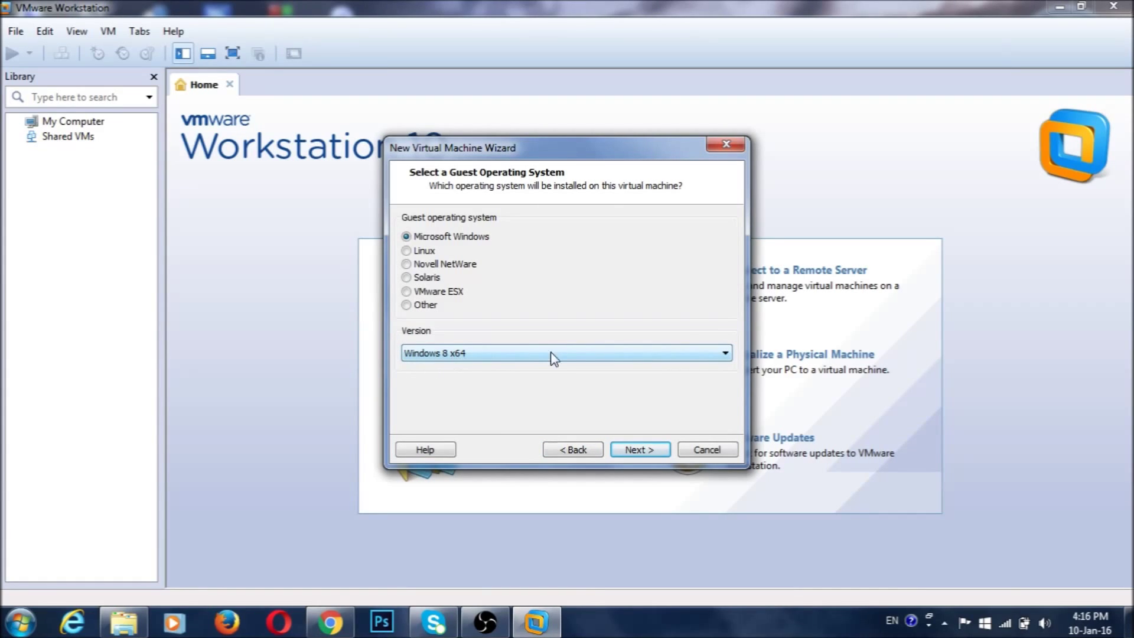
pyautogui.click(648, 450)
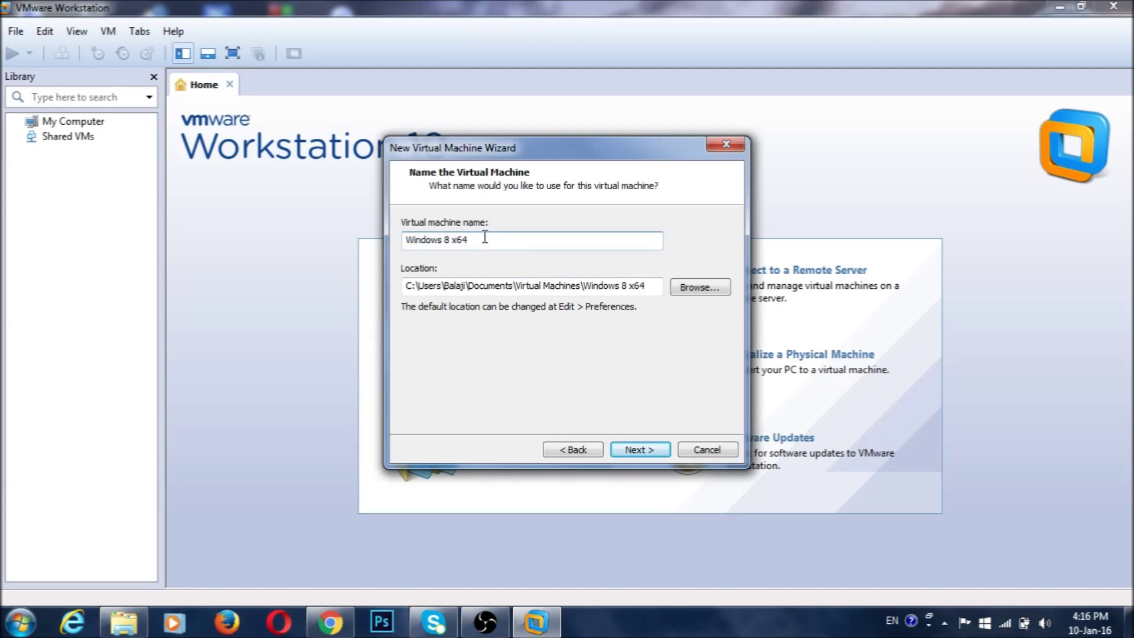
# - Name the new virtual machine 'Windows 10 pro'
pyautogui.press('BackSpace')
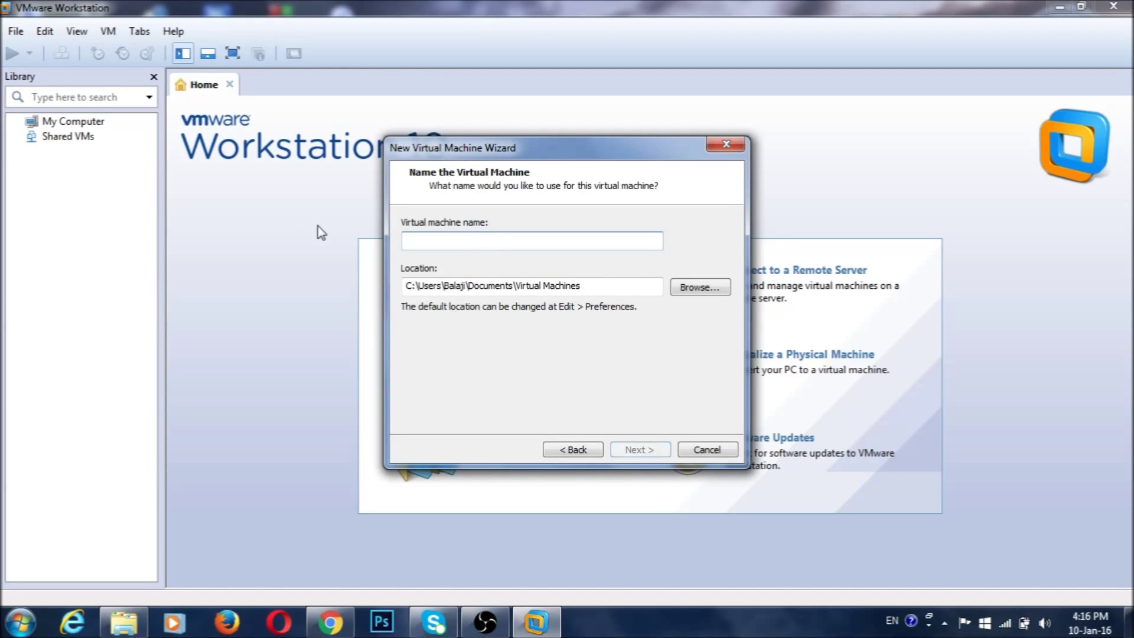
pyautogui.write('Wino')
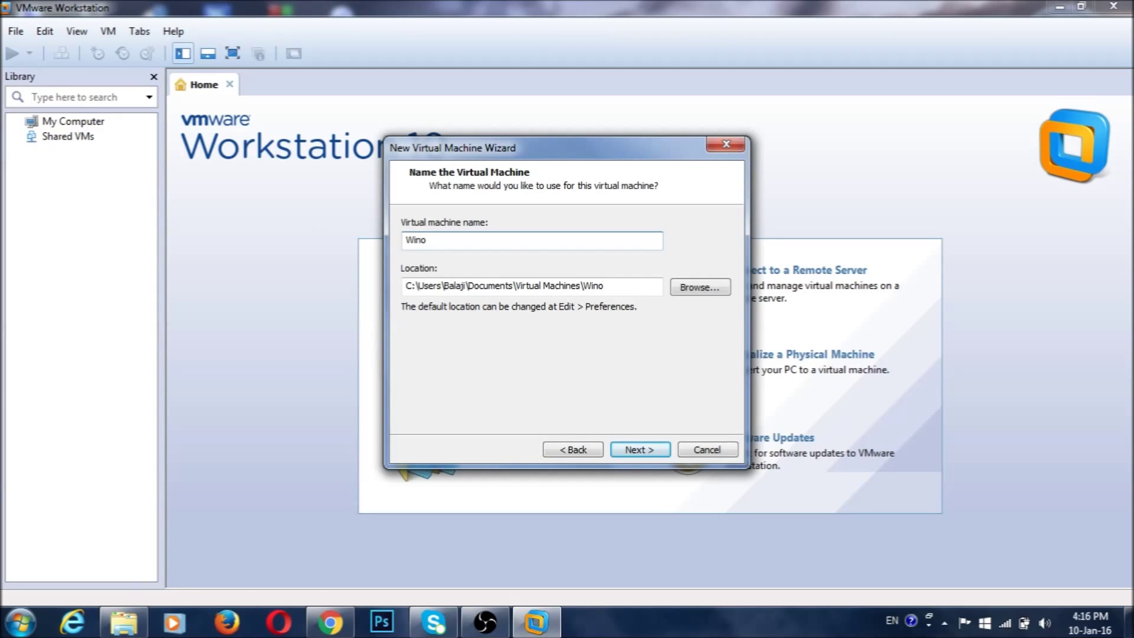
pyautogui.press('BackSpace')
pyautogui.write('d')
pyautogui.write('ows')
pyautogui.write(' 10')
pyautogui.write(' (x64)')
pyautogui.press('Return')
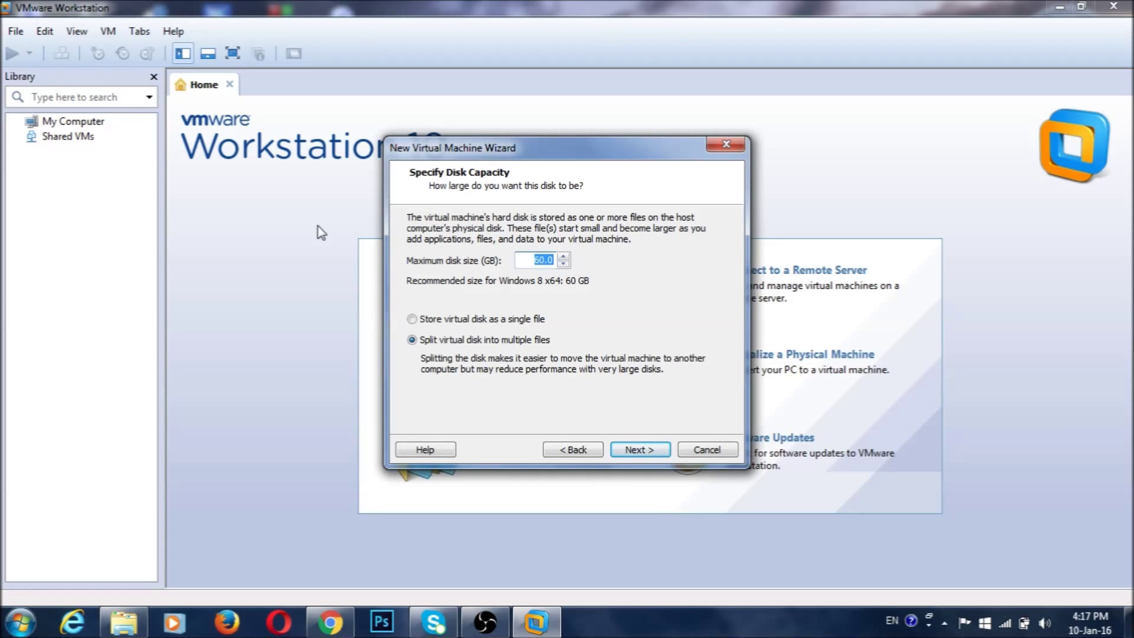
# - Set the maximum disk size to 30 GB, split into multiple files
pyautogui.press('BackSpace')
pyautogui.write('30')
pyautogui.click(636, 452)
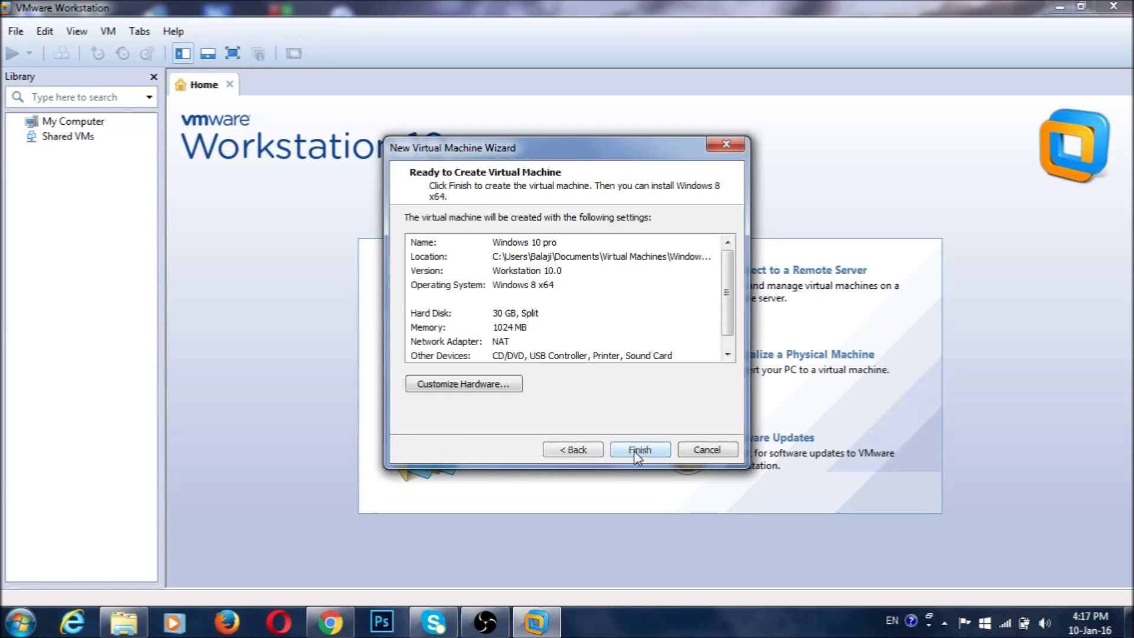
pyautogui.click(469, 386)
# - Raise the VM's memory to 2048 MB and finish creating the Windows 10 pro machine
pyautogui.moveTo(633, 288); pyautogui.dragTo(634, 273)
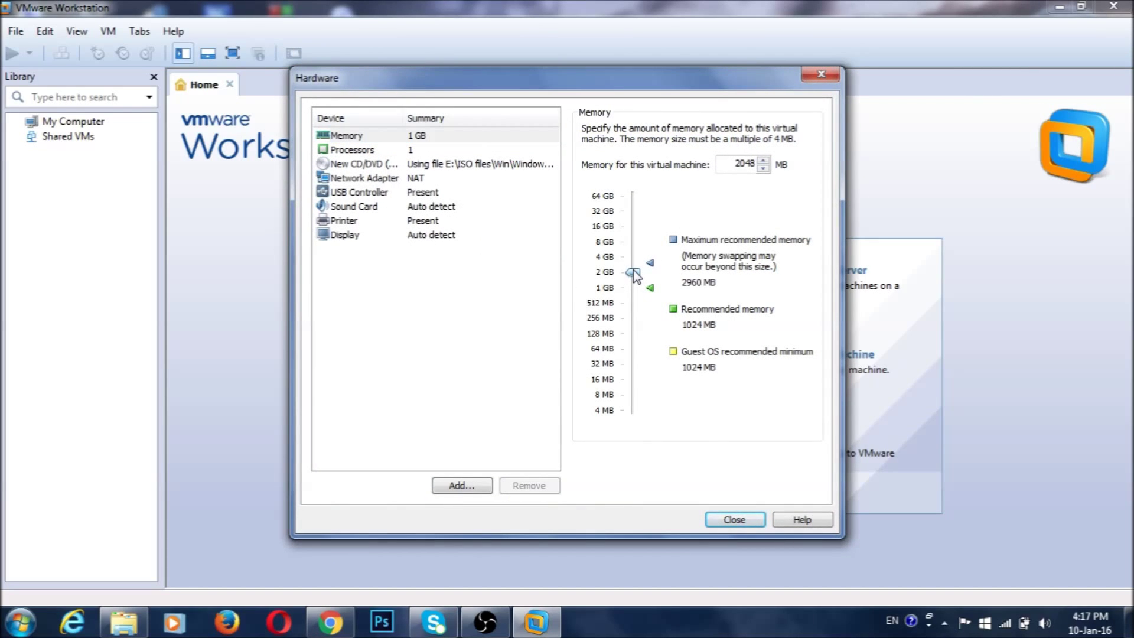
pyautogui.click(735, 519)
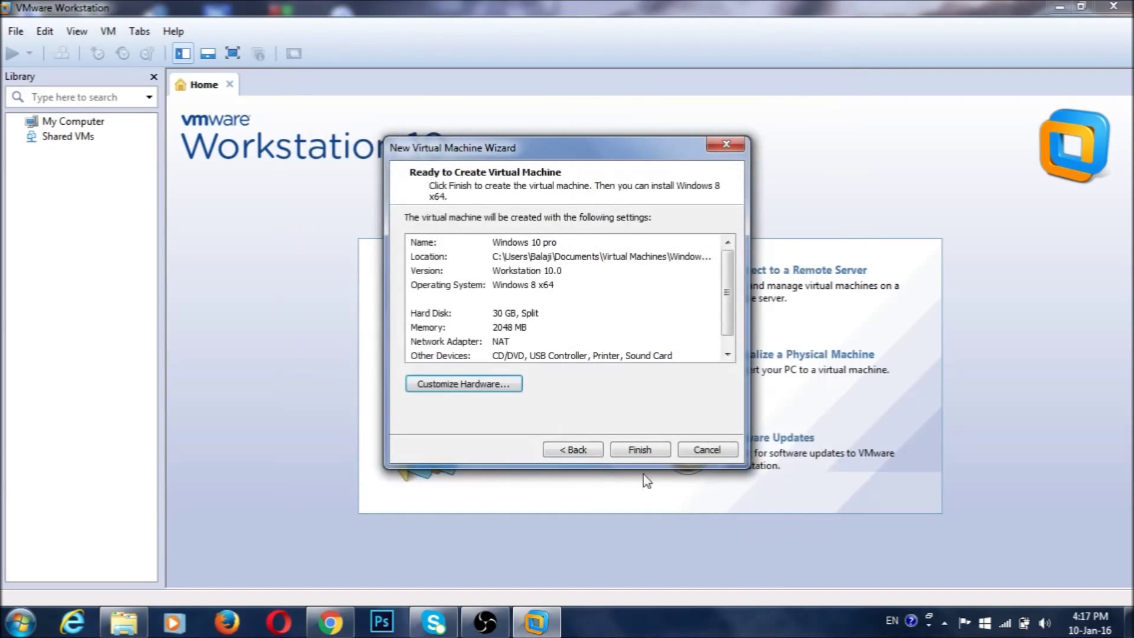
pyautogui.click(643, 451)
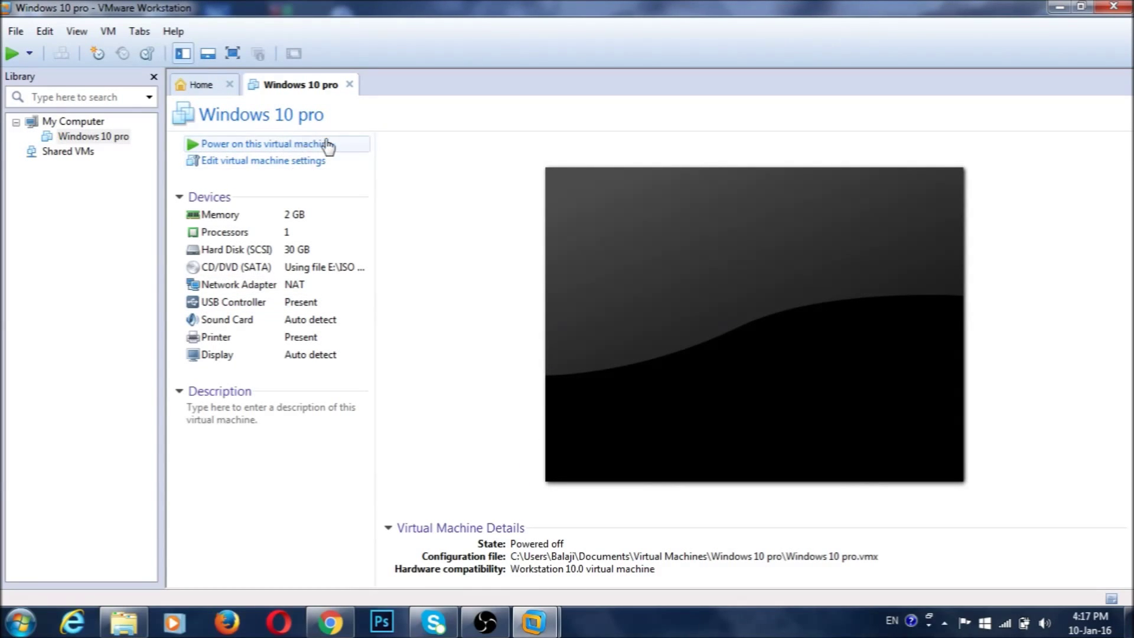
# - Power on the Windows 10 pro VM in full screen with input captured
pyautogui.click(260, 150)
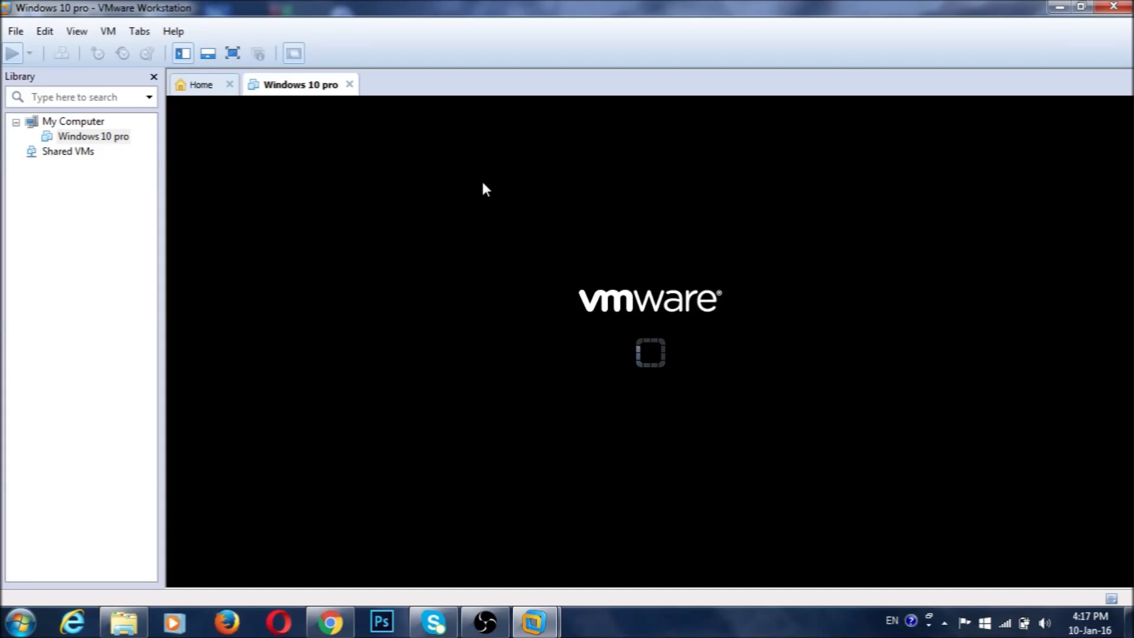
pyautogui.click(231, 54)
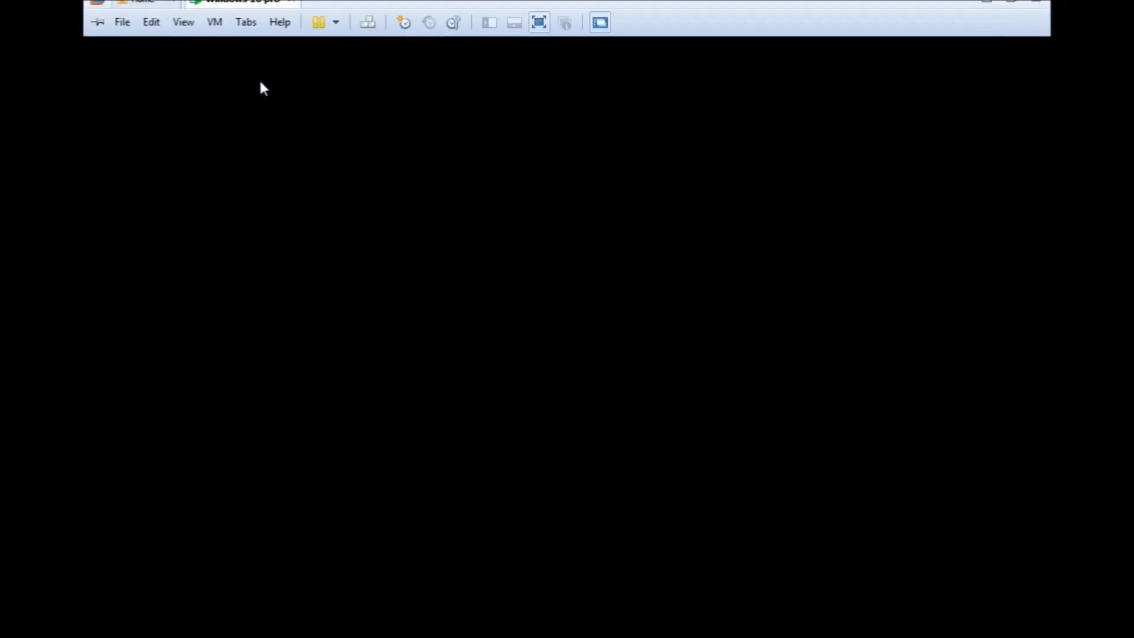
pyautogui.click(561, 366)
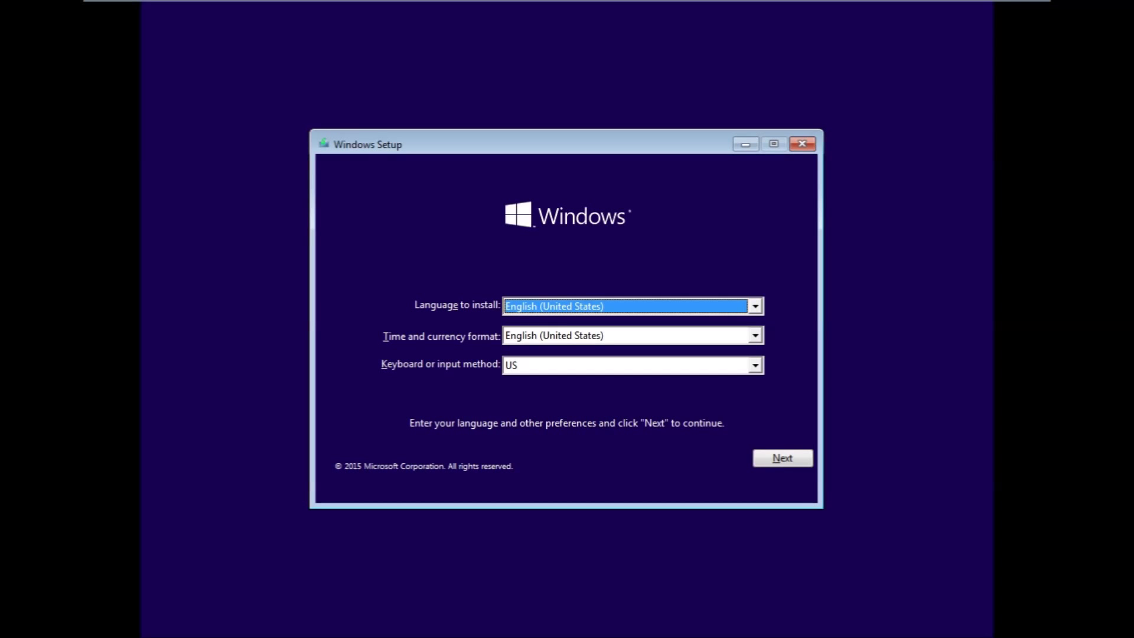
# - Accept the English (United States) setup defaults and start the Windows installation
pyautogui.click(785, 458)
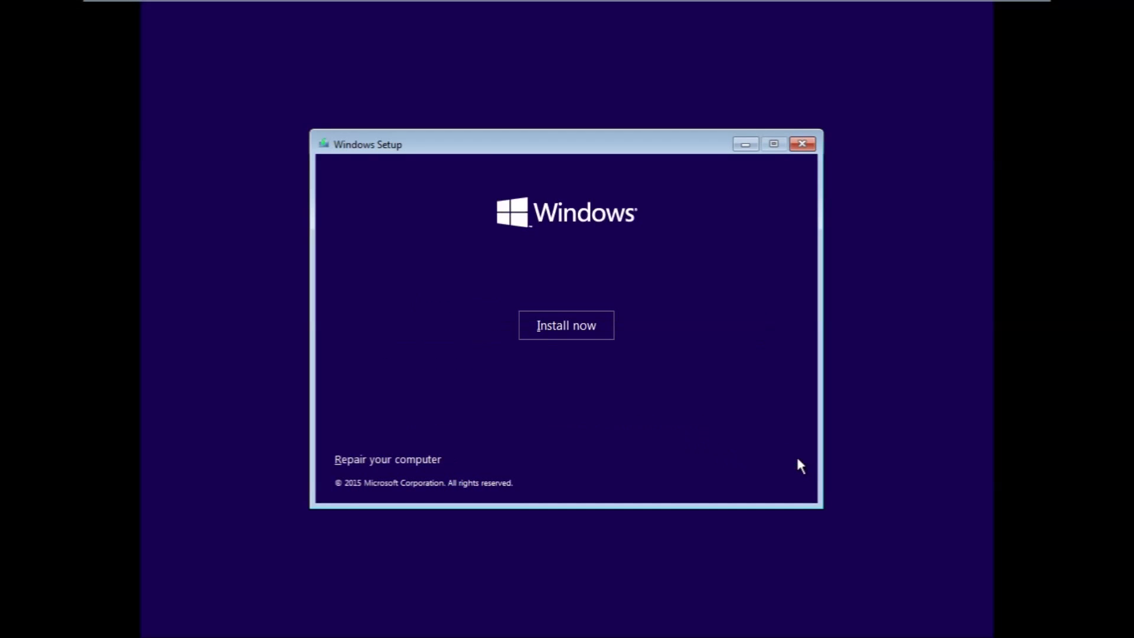
pyautogui.click(571, 326)
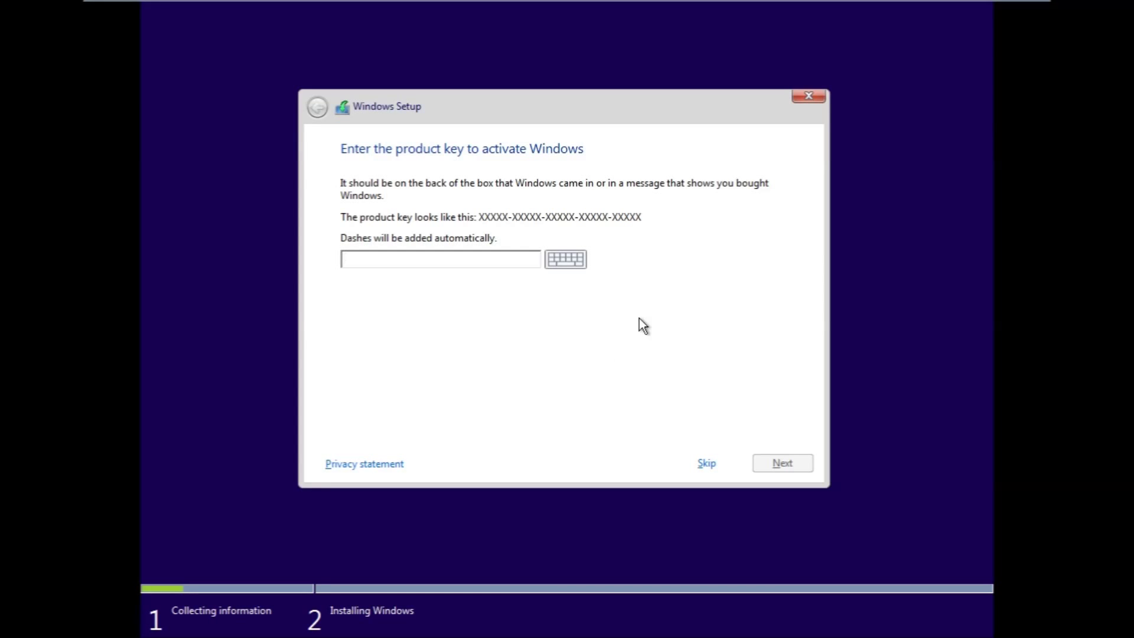
# - Skip the product key, pick Windows 10 Pro, accept the license, and custom-install onto the 30 GB Drive 0
pyautogui.click(707, 465)
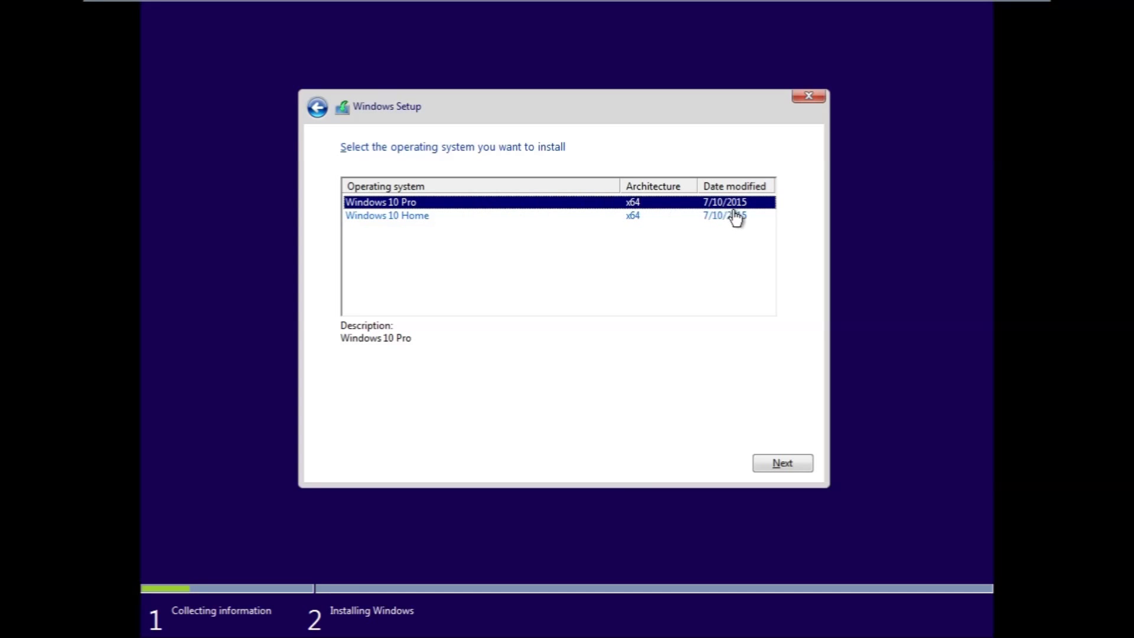
pyautogui.click(777, 460)
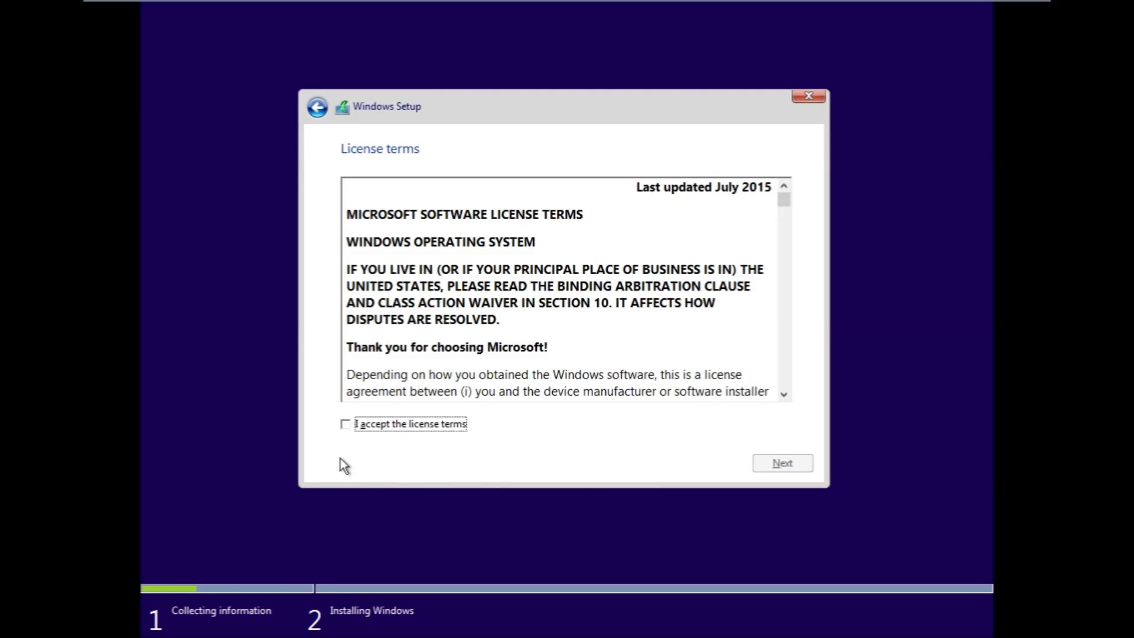
pyautogui.click(369, 425)
pyautogui.click(798, 462)
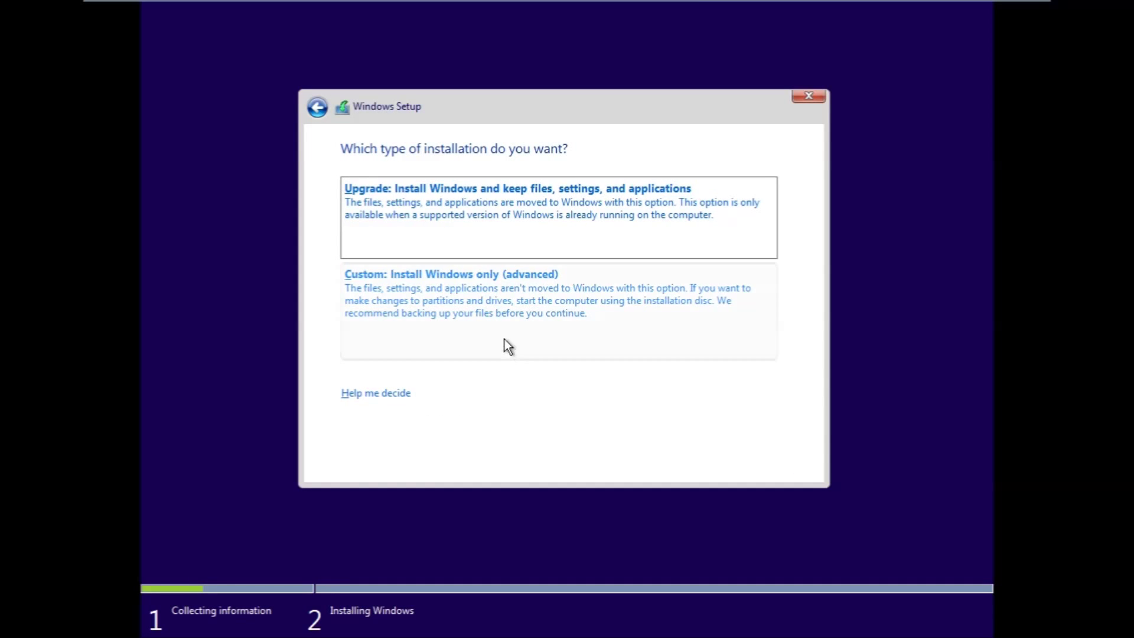
pyautogui.click(505, 311)
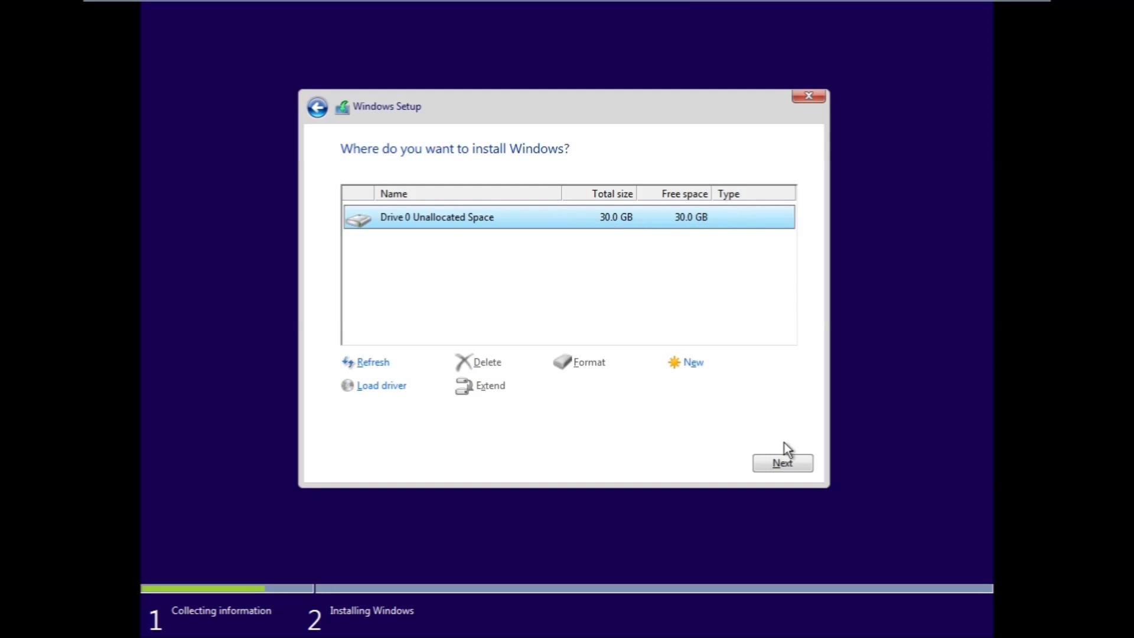
pyautogui.click(784, 463)
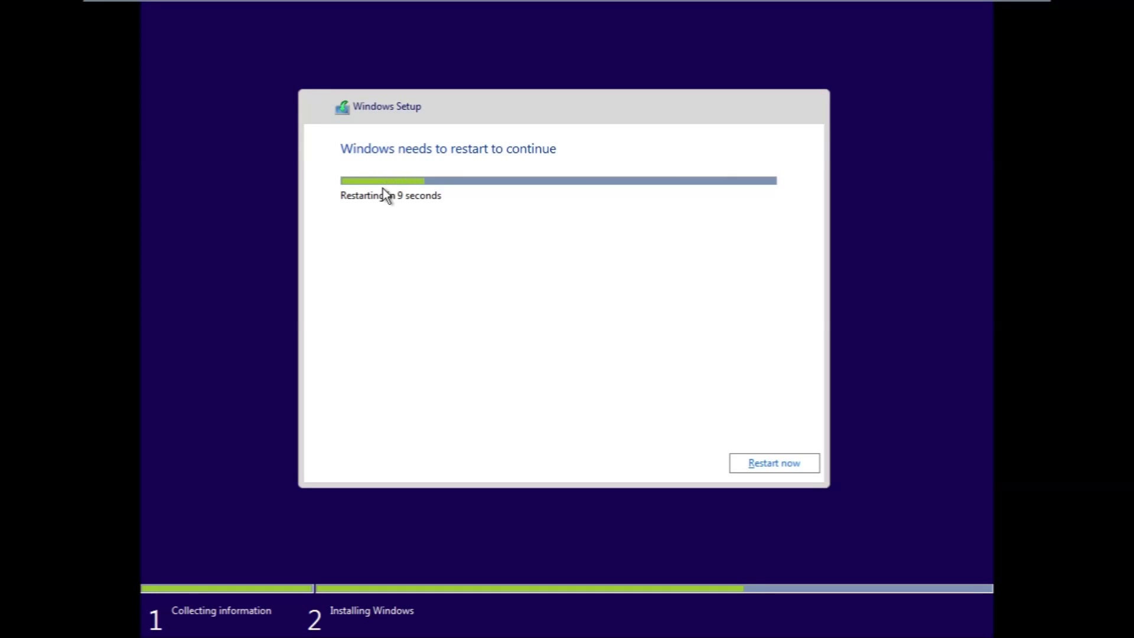
# - Restart the VM immediately once Windows finishes installing its files
pyautogui.click(770, 465)
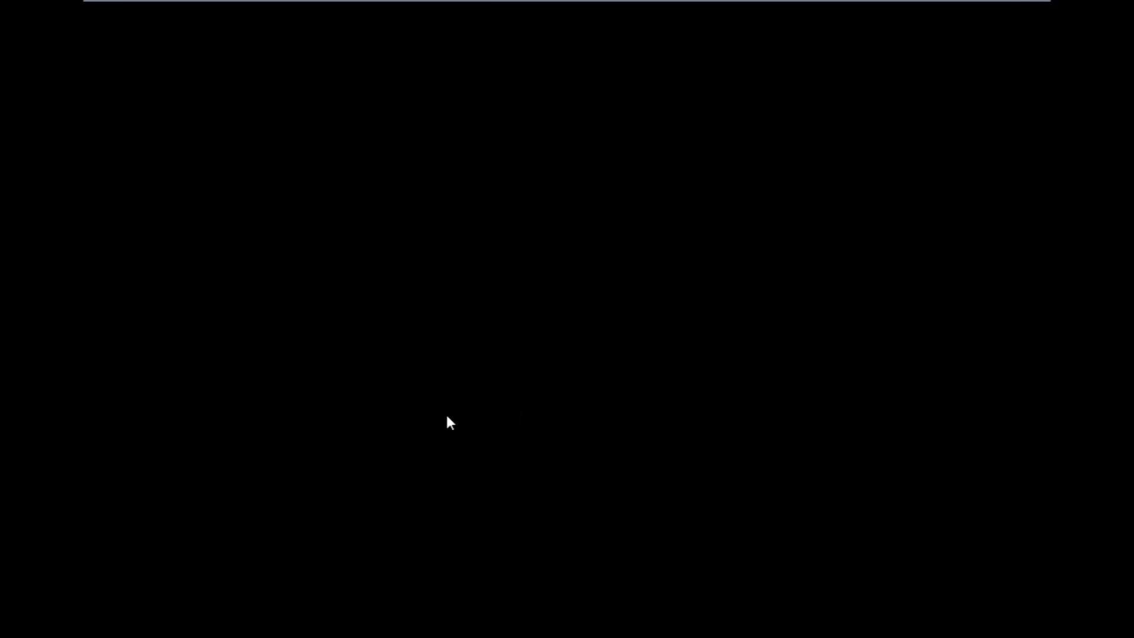
# - Capture input in the rebooting VM and wait for the product key screen
pyautogui.click(167, 446)
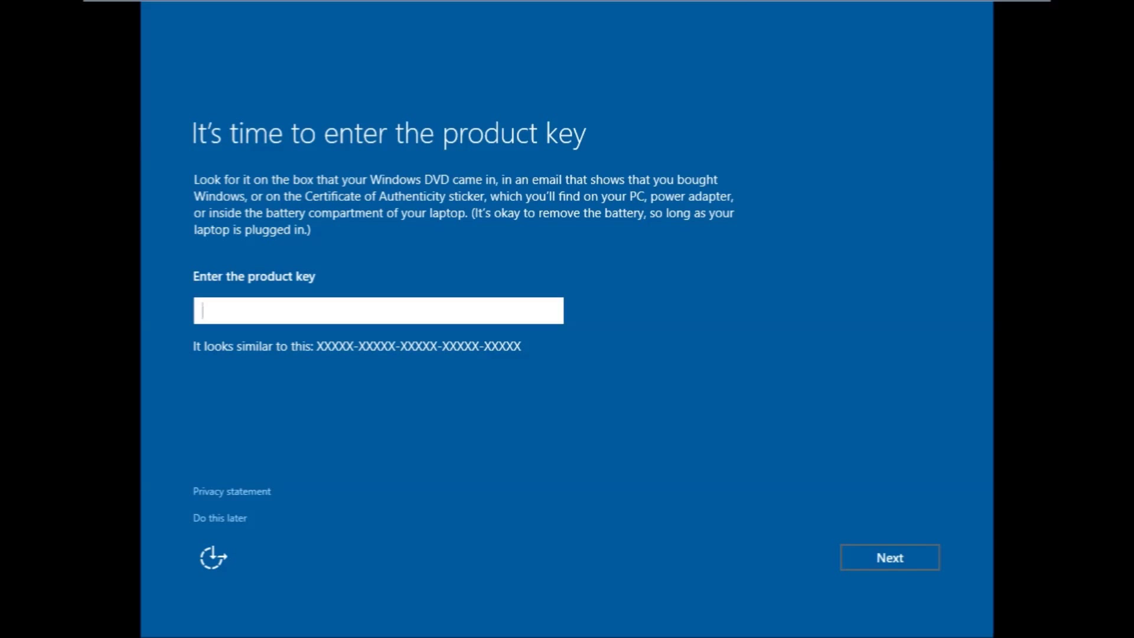
# - Defer the product key and accept Windows' Express settings
pyautogui.click(234, 522)
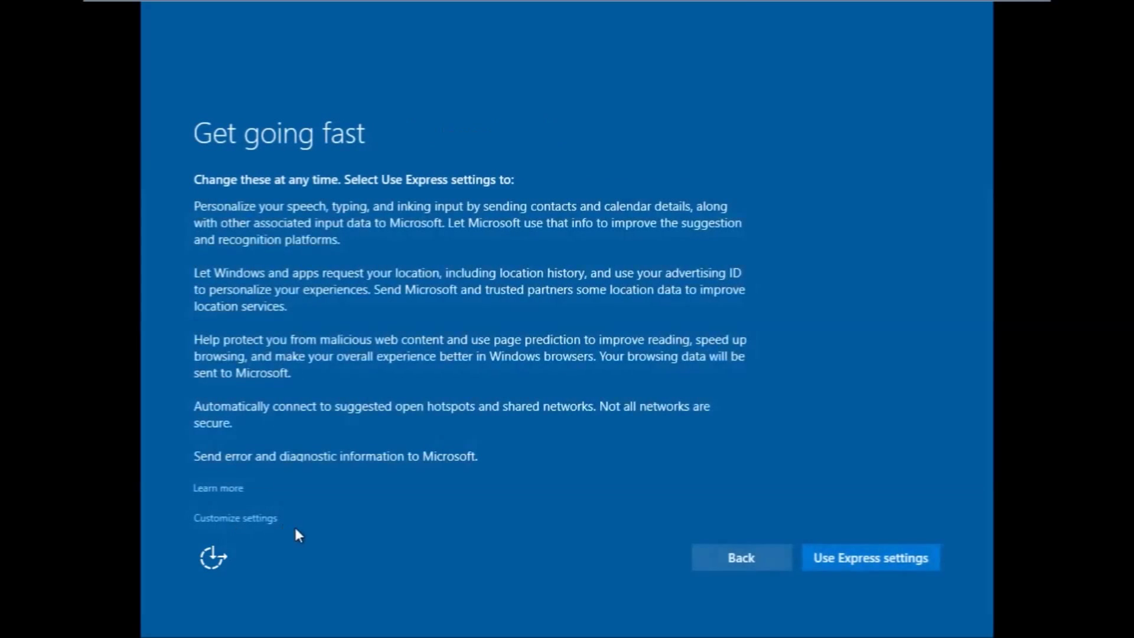
pyautogui.click(846, 562)
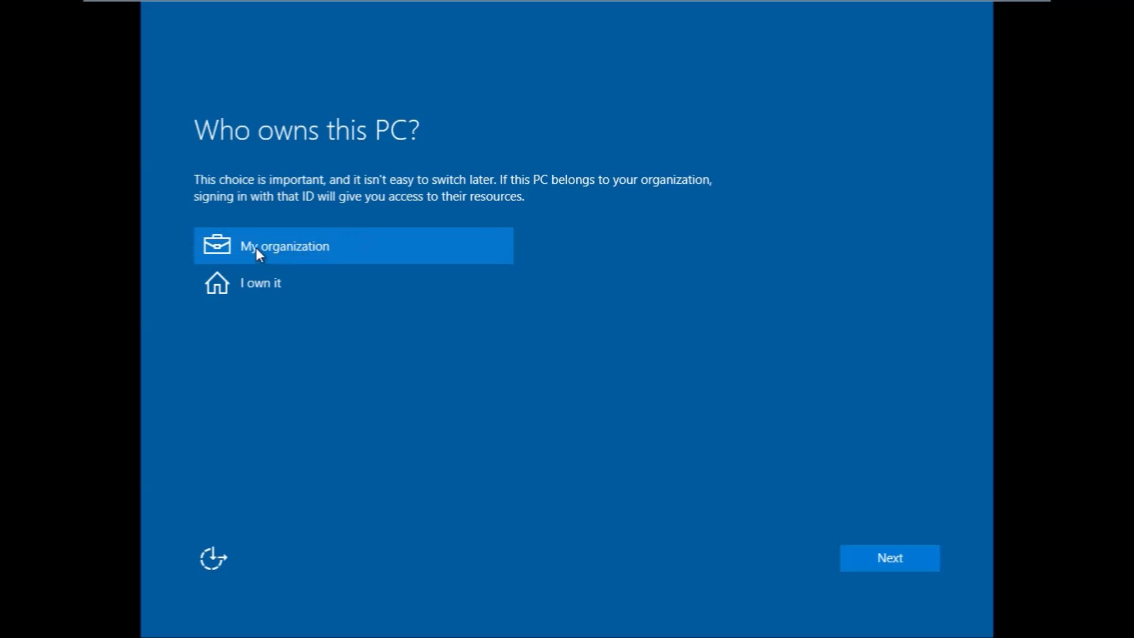
# - Mark the PC as 'I own it' and skip the Microsoft account sign-in
pyautogui.click(219, 285)
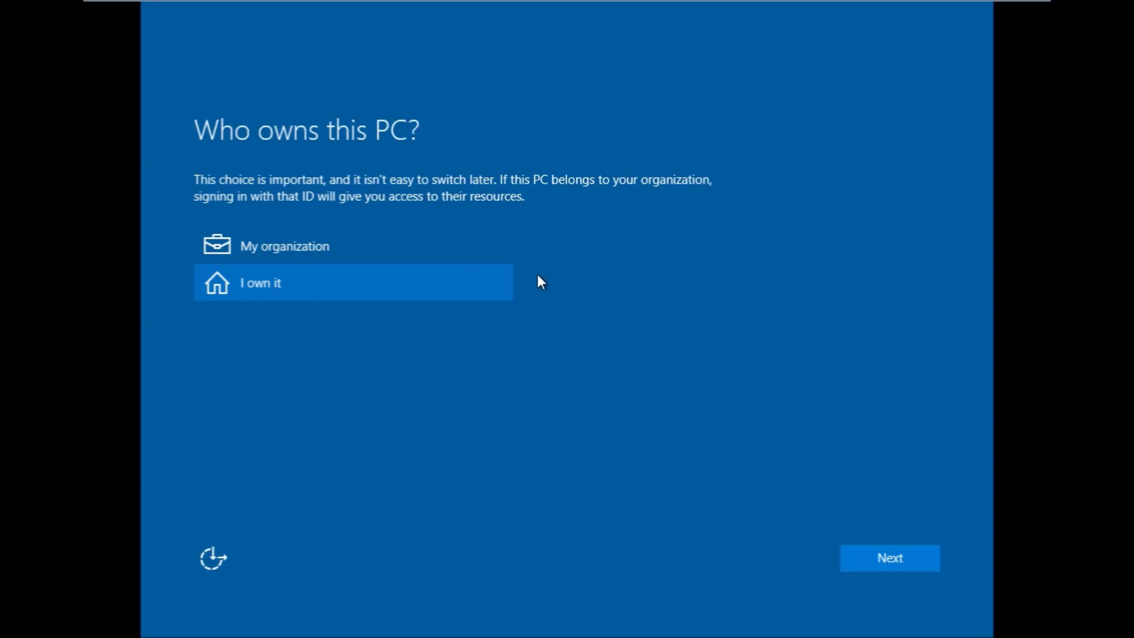
pyautogui.click(902, 557)
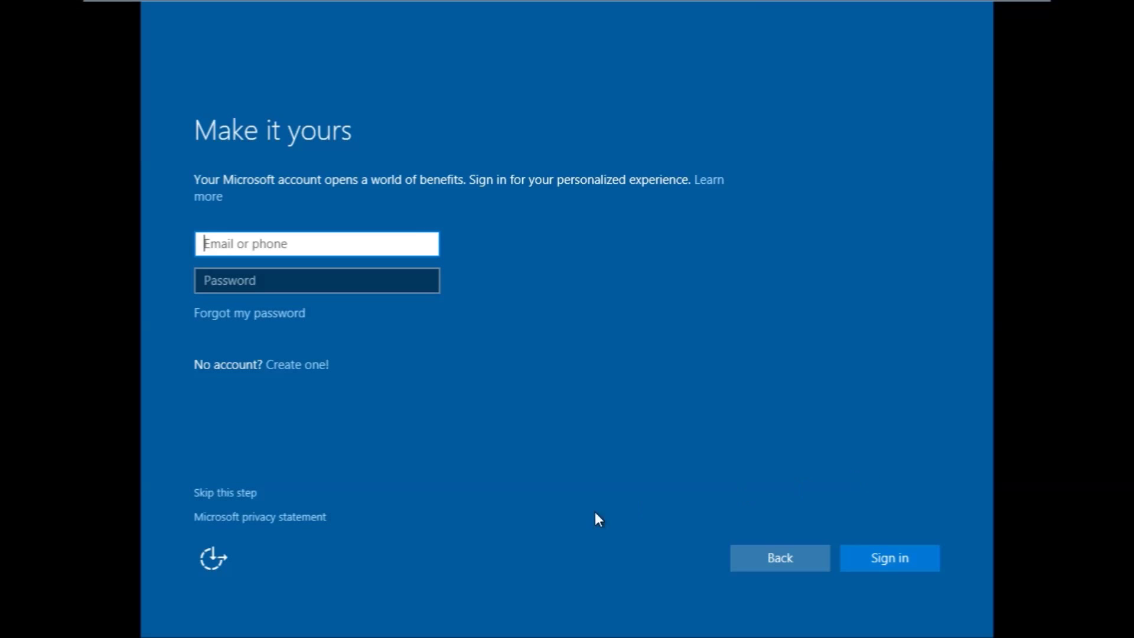
pyautogui.click(226, 500)
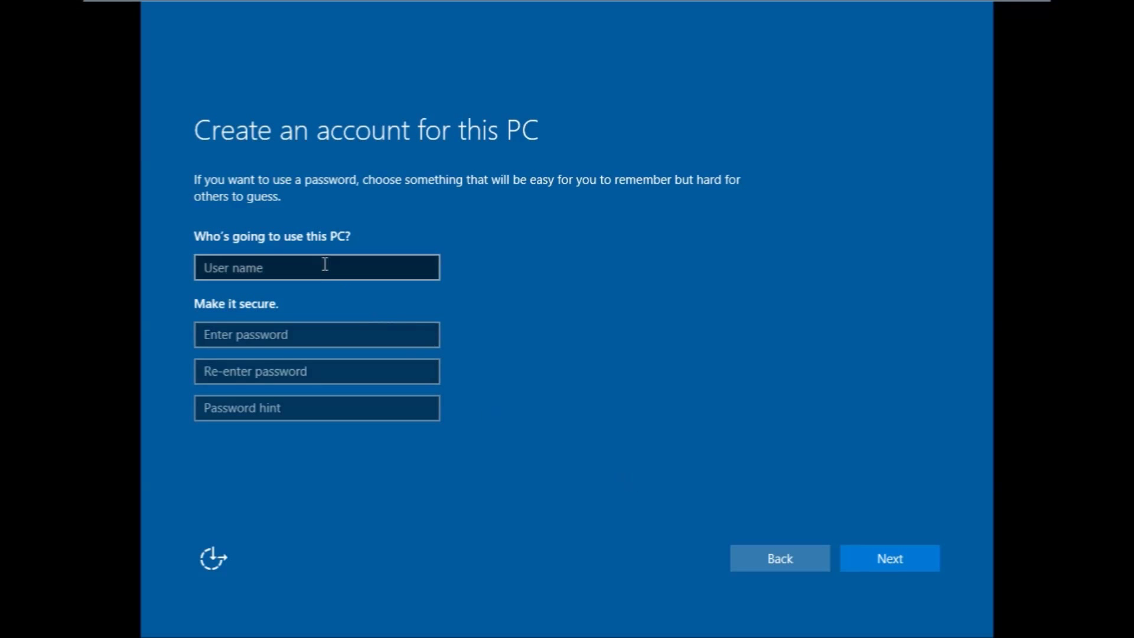
# - Enter the new account's user name, a password, its confirmation and a password hint
pyautogui.click(324, 264)
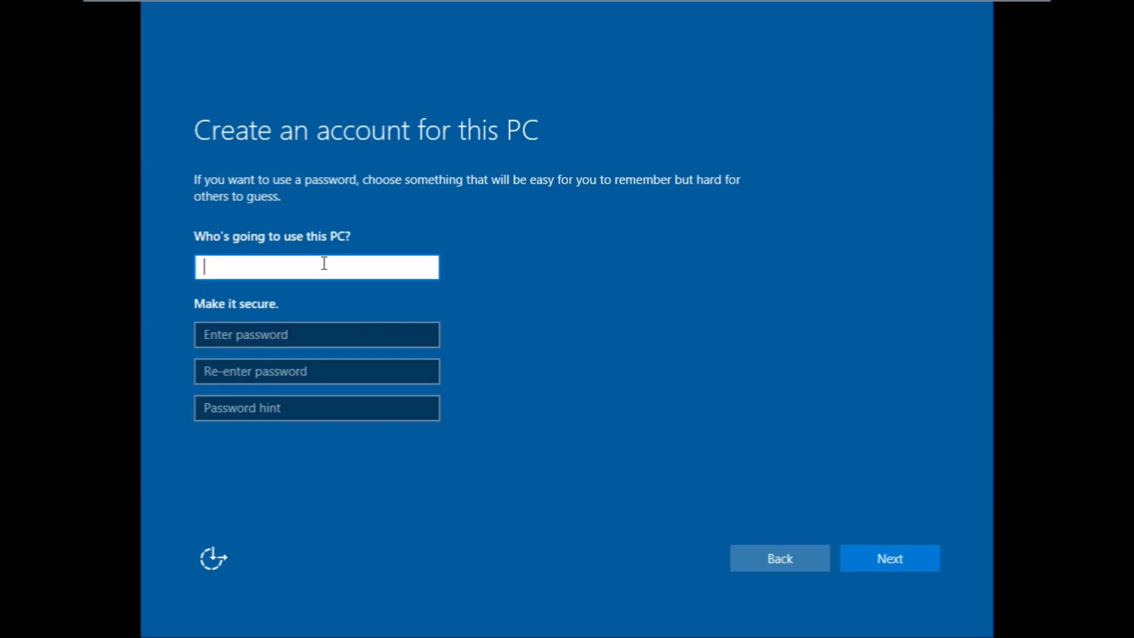
pyautogui.write('Balaji G')
pyautogui.press('Tab')
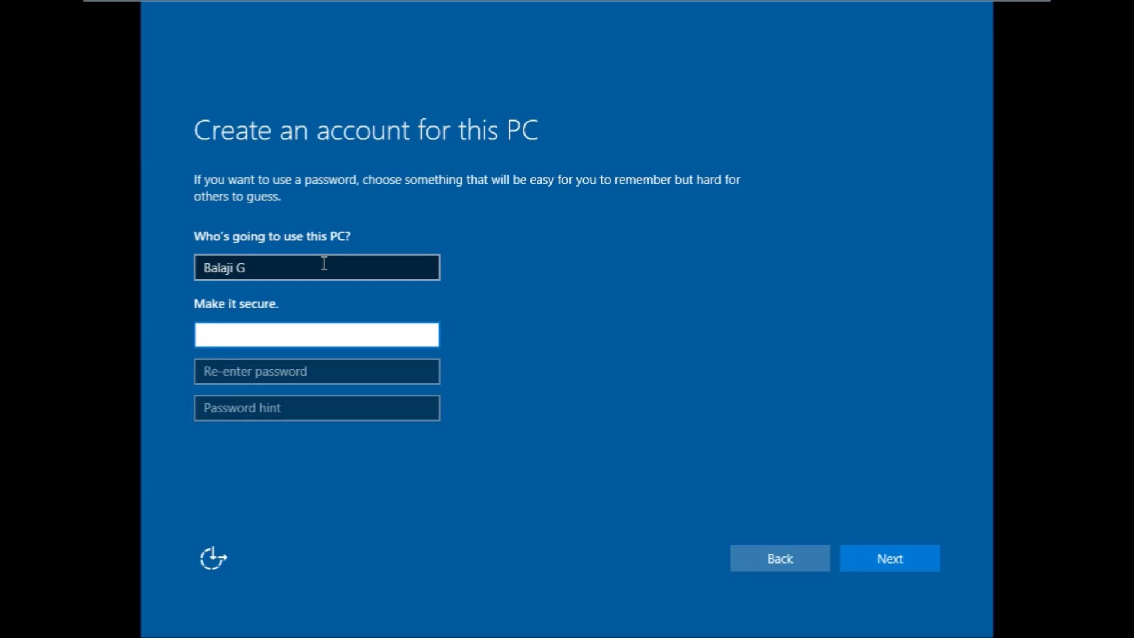
pyautogui.write('****')
pyautogui.press('Tab')
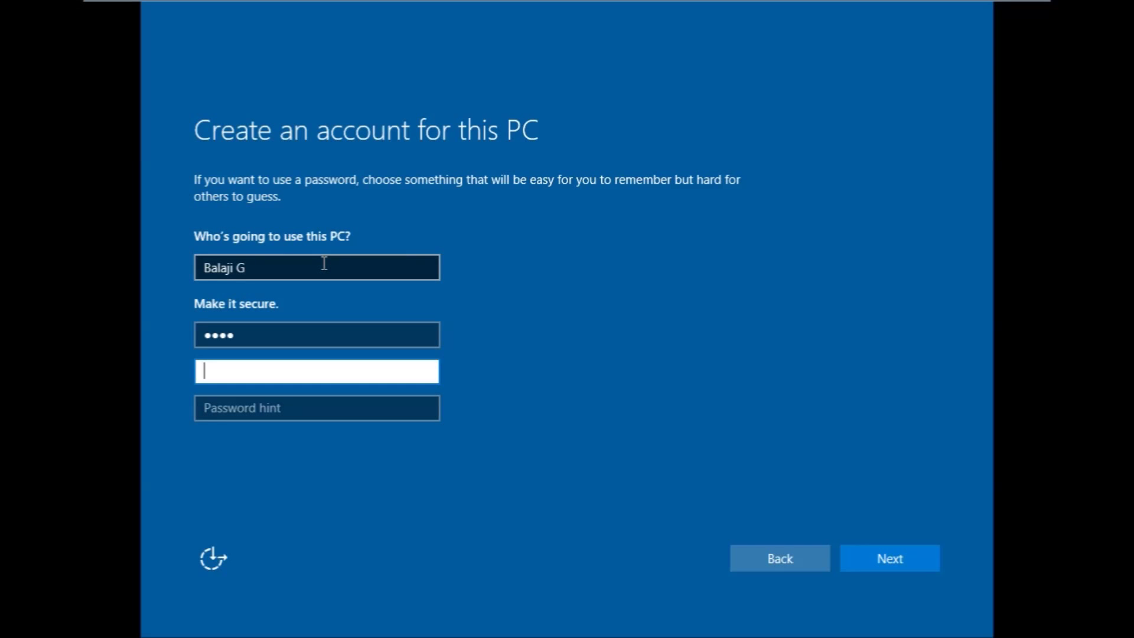
pyautogui.write('****')
pyautogui.press('Tab')
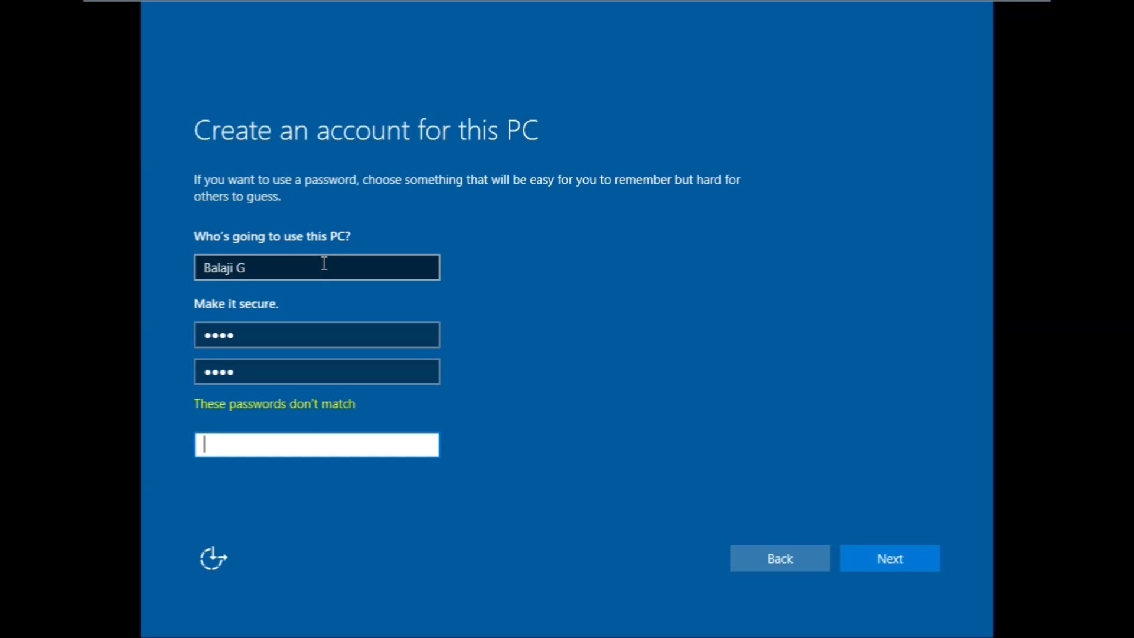
pyautogui.write('takalkd')
# - Re-enter the password and its confirmation so they match, then submit the account details
pyautogui.click(248, 374)
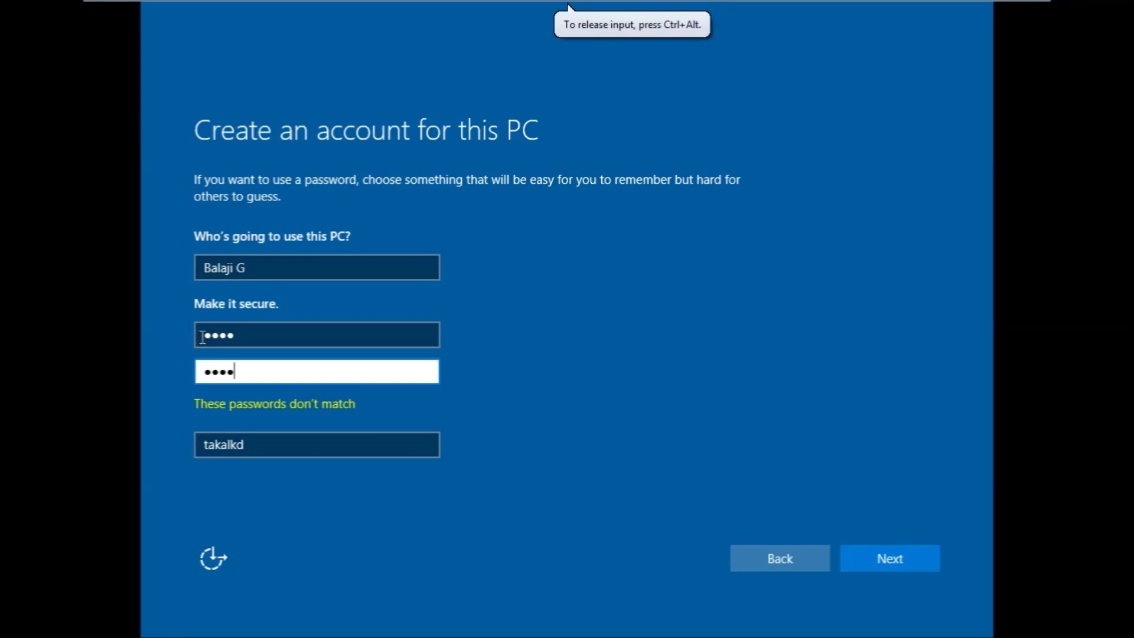
pyautogui.moveTo(242, 335); pyautogui.dragTo(160, 331)
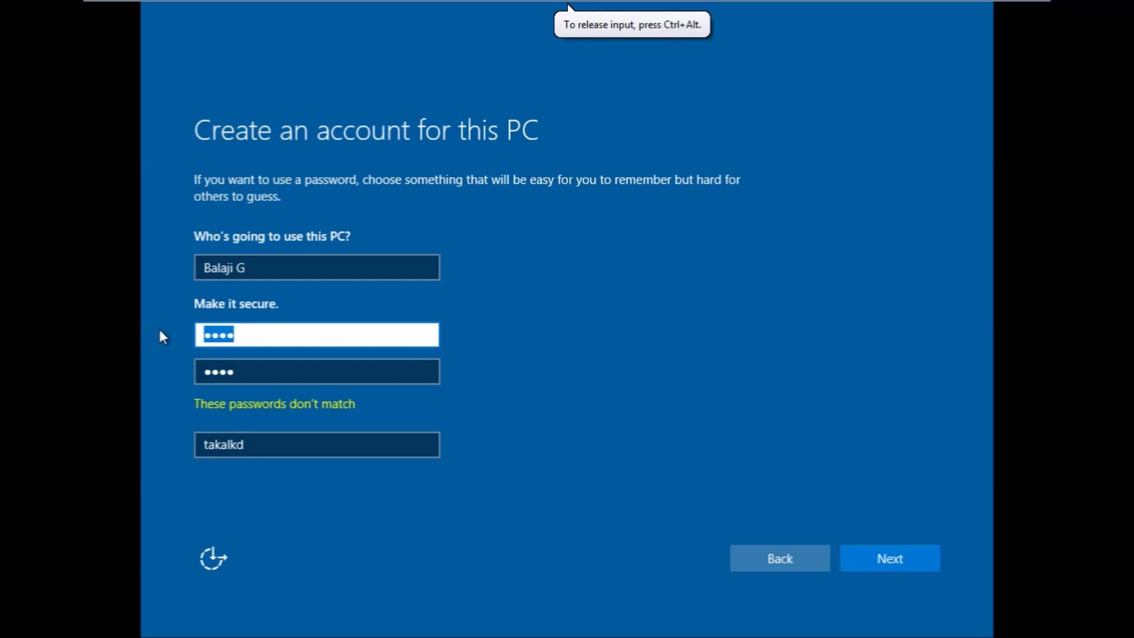
pyautogui.press('BackSpace')
pyautogui.write('1234')
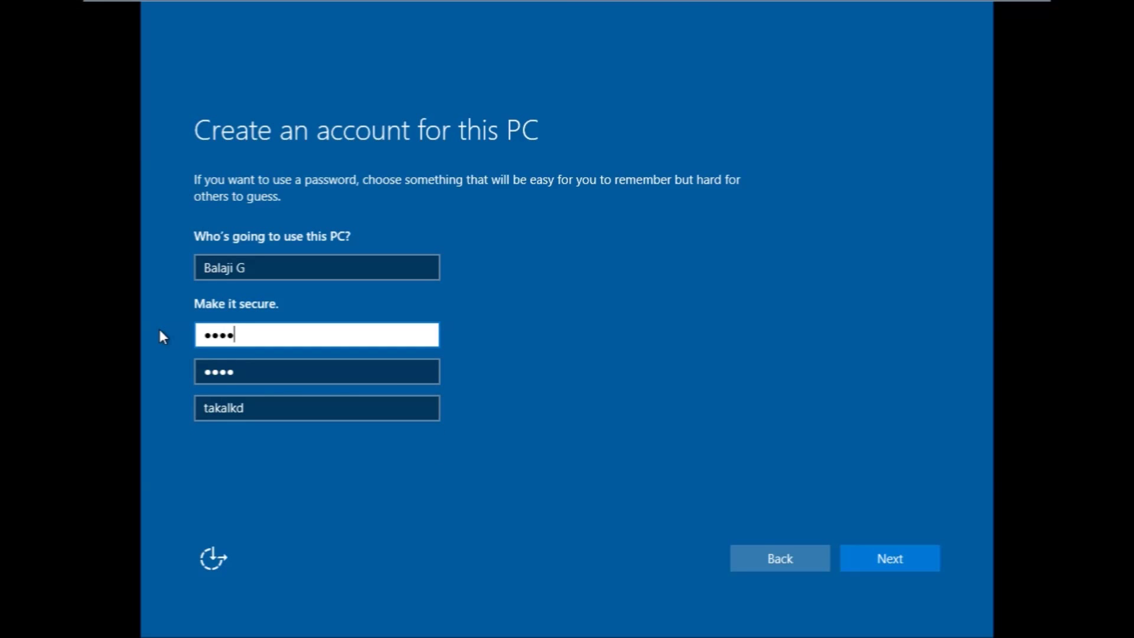
pyautogui.press('Tab')
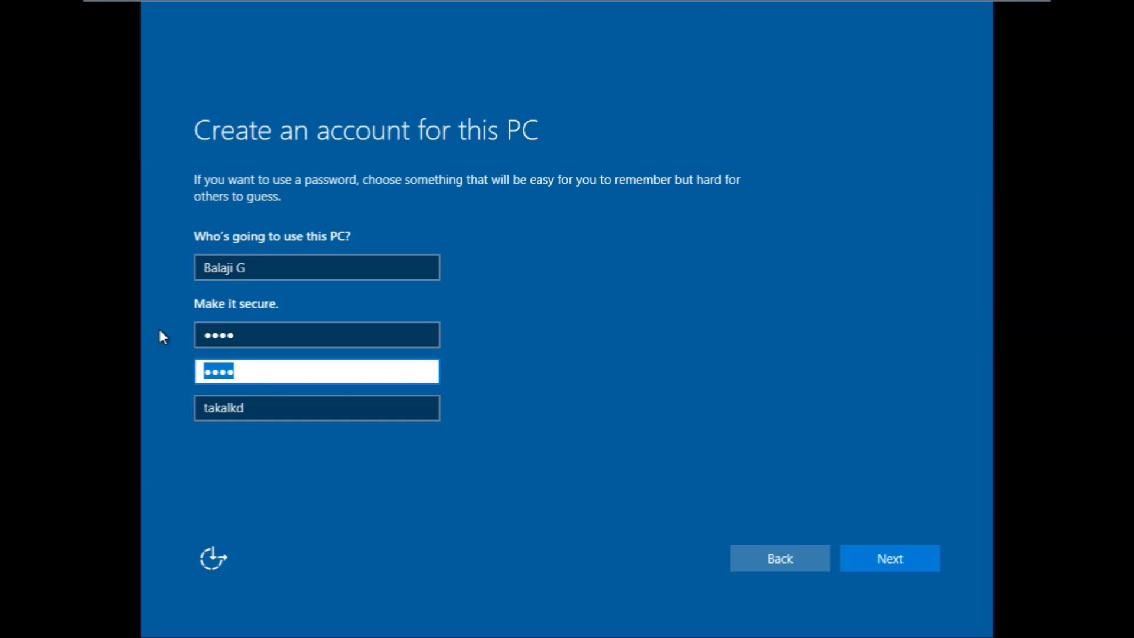
pyautogui.press('BackSpace')
pyautogui.write('1234')
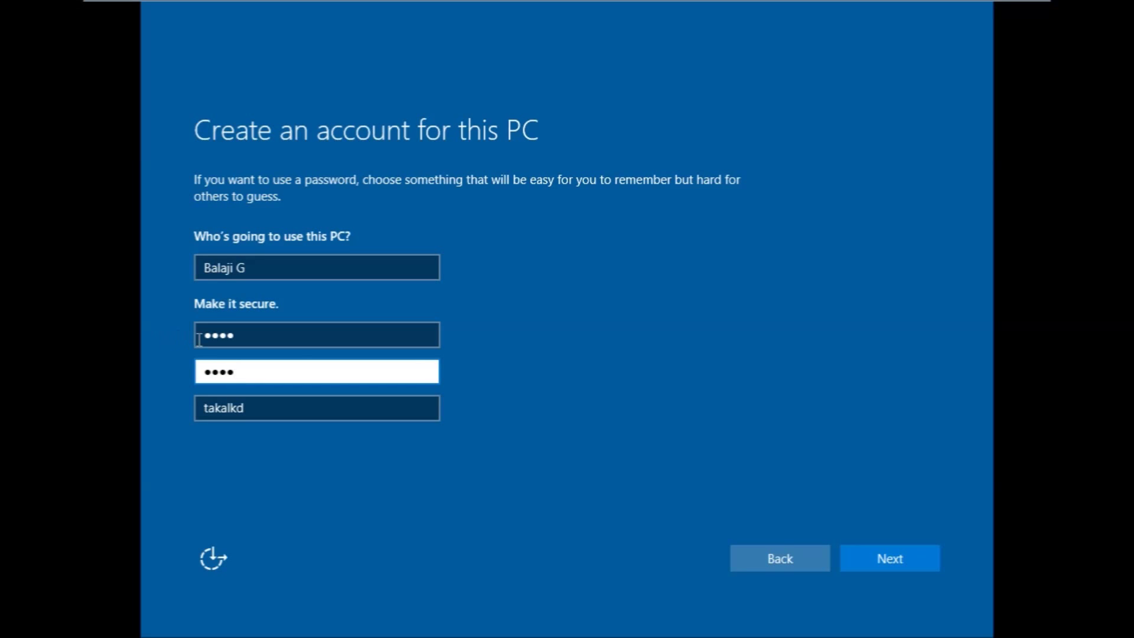
pyautogui.click(897, 558)
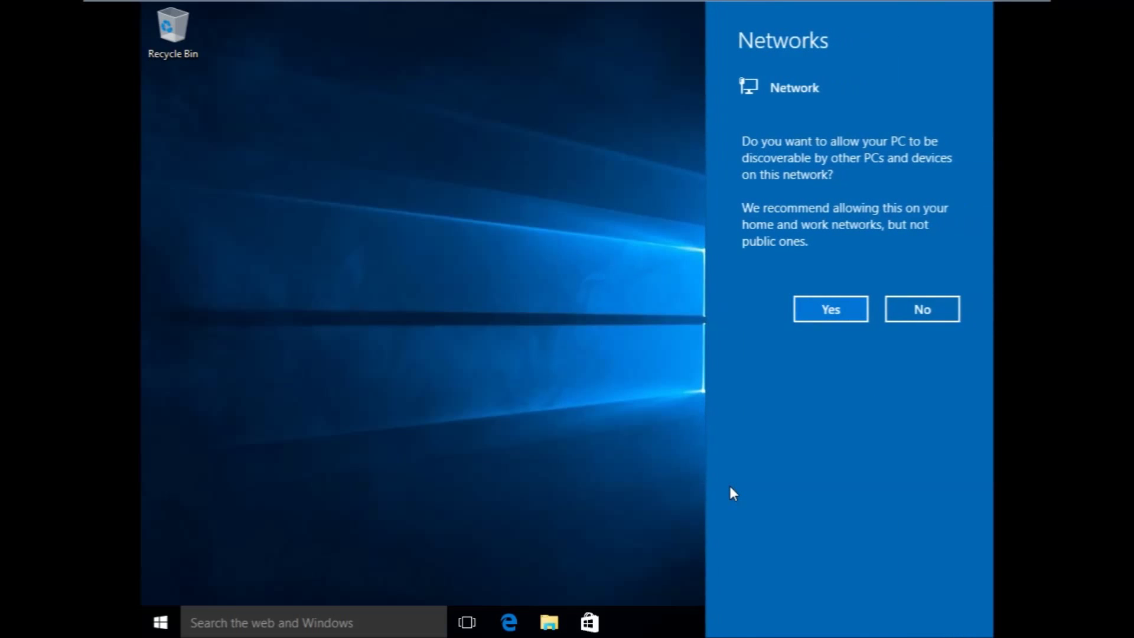
# - Answer Yes to make this PC discoverable on the network
pyautogui.click(829, 307)
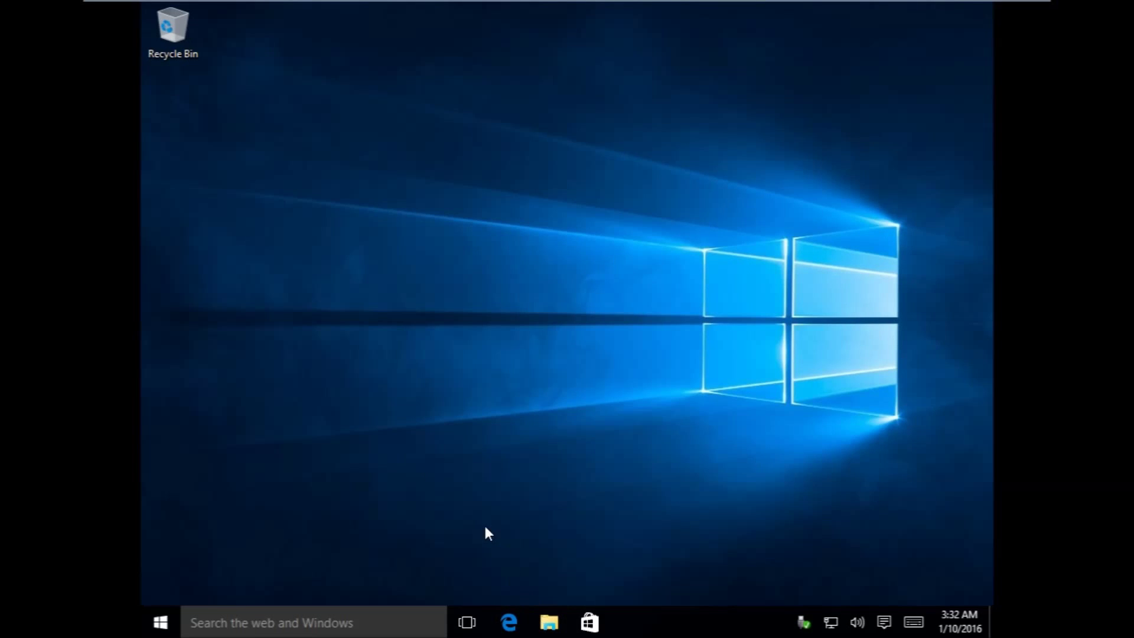
pyautogui.press('super+e')
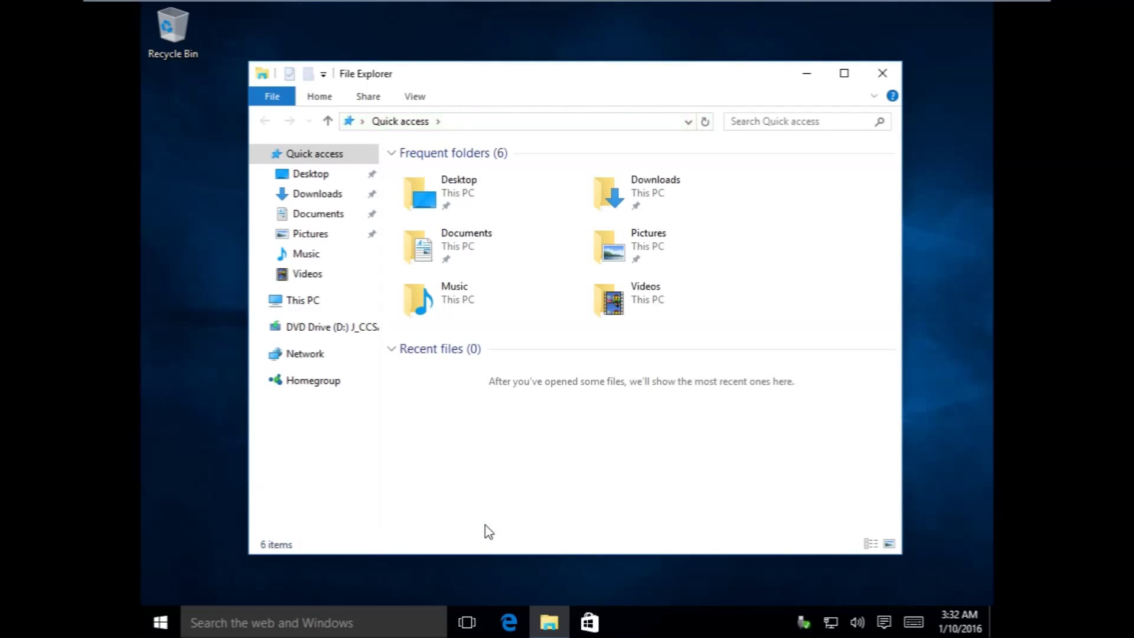
pyautogui.rightClick(300, 298)
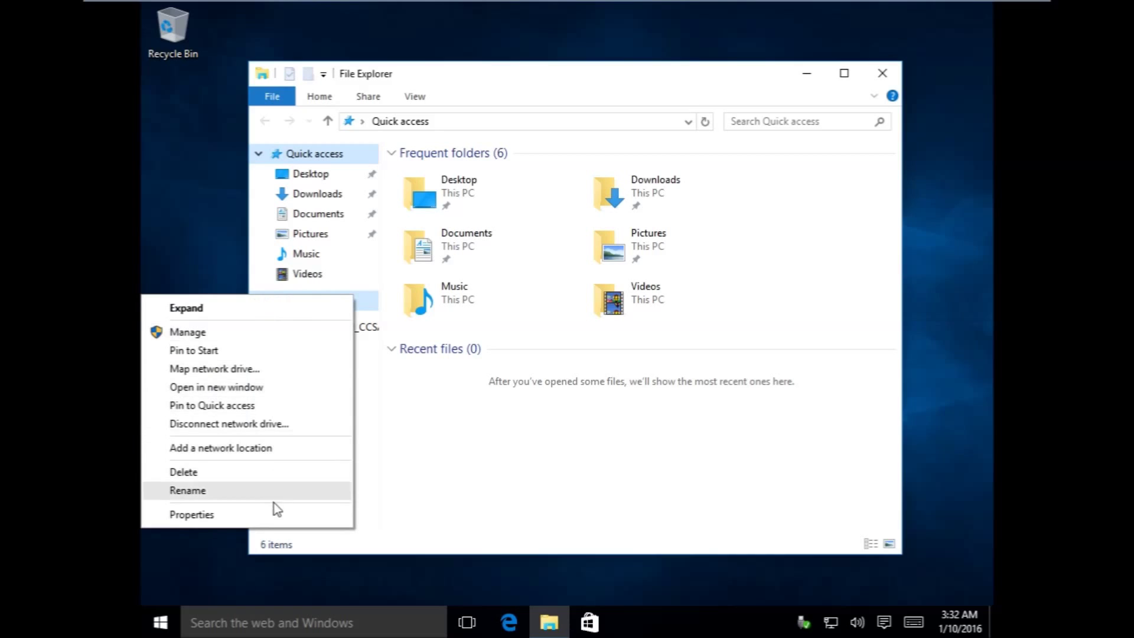
pyautogui.click(267, 519)
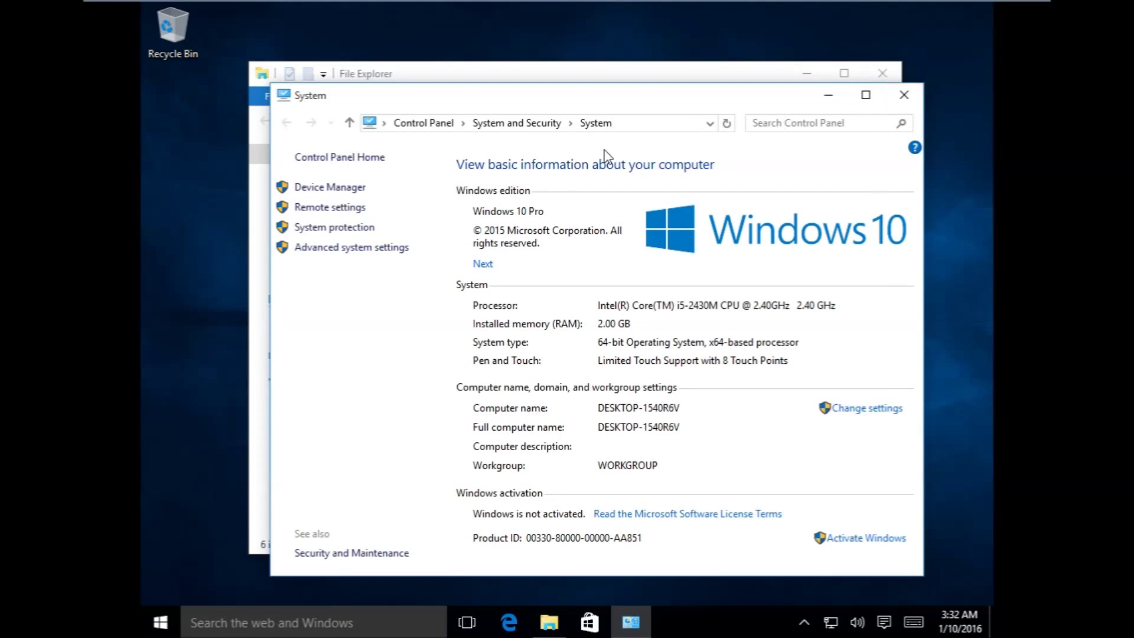
pyautogui.click(904, 95)
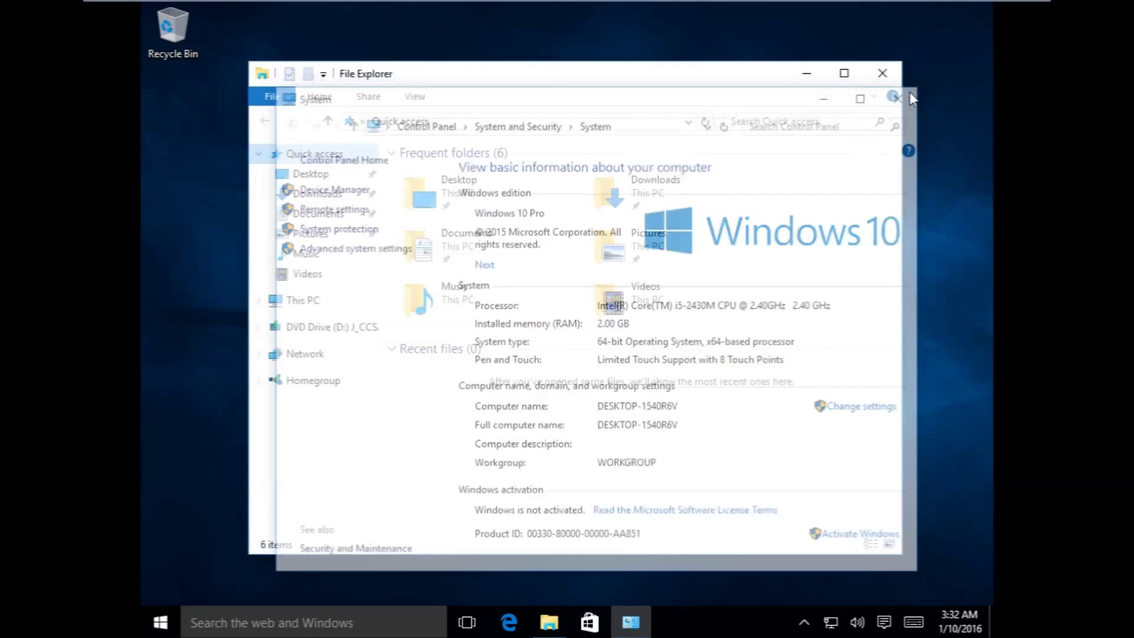
pyautogui.click(880, 76)
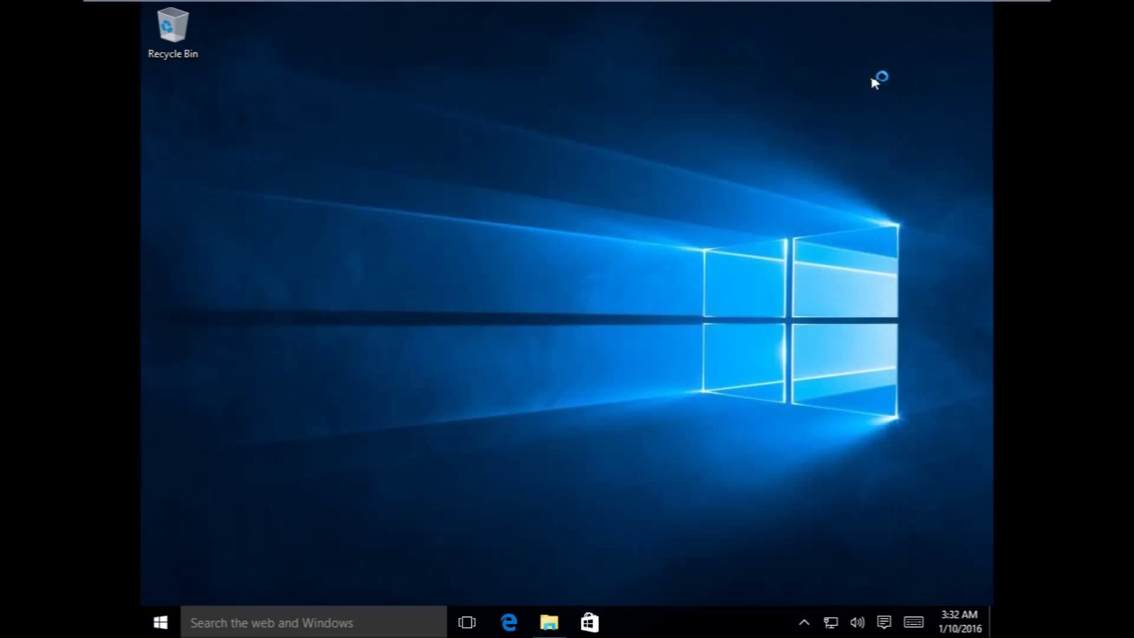
pyautogui.rightClick(476, 121)
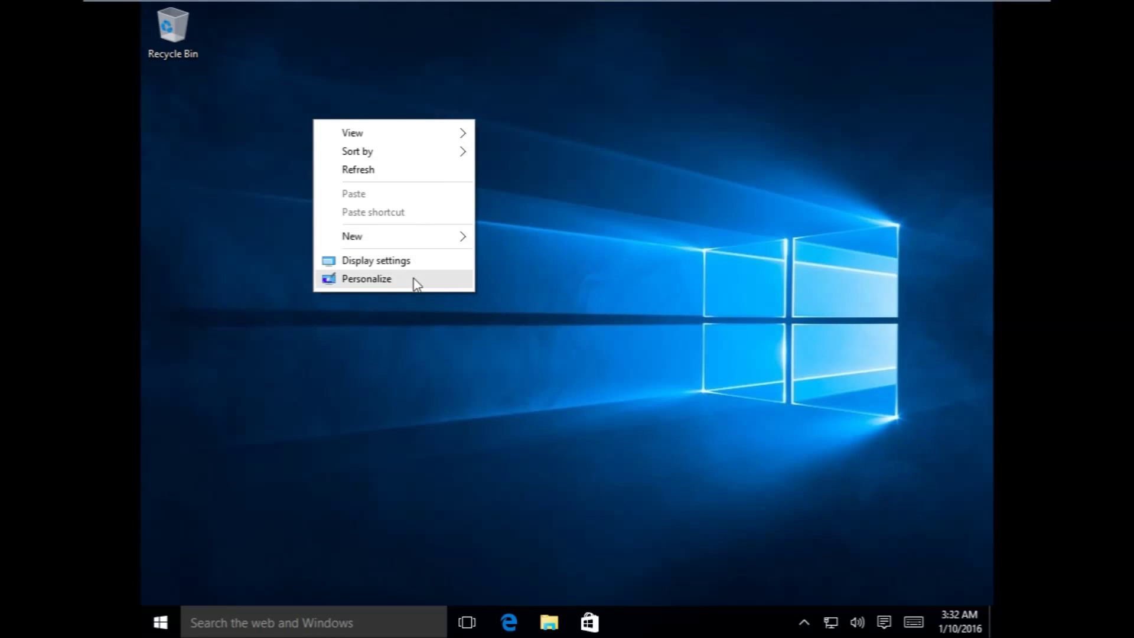
pyautogui.click(414, 261)
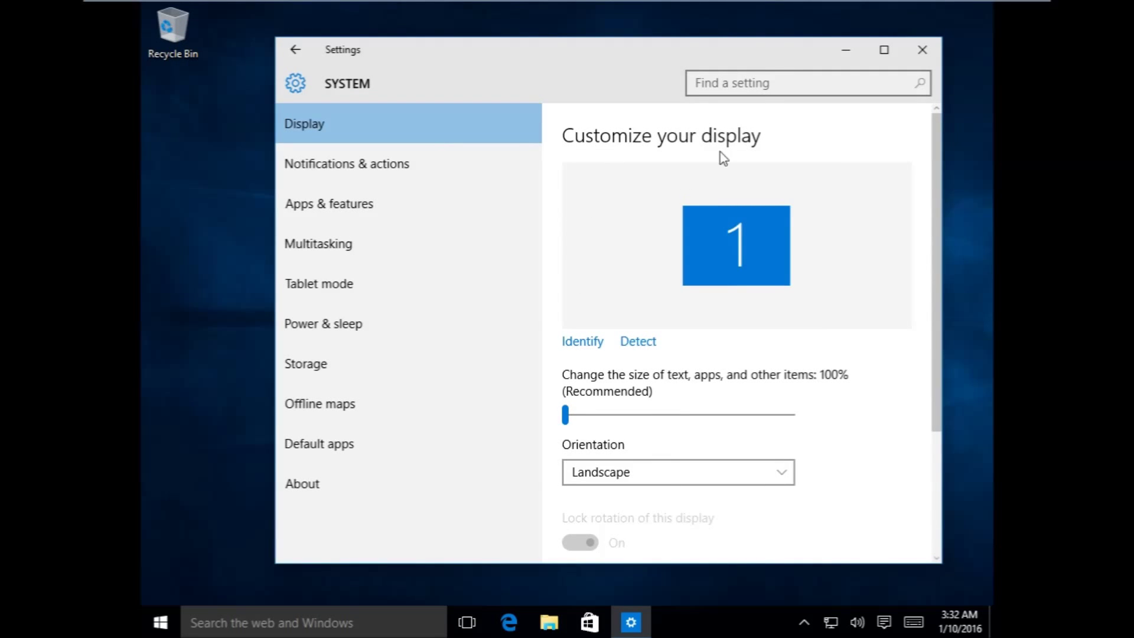
pyautogui.click(933, 50)
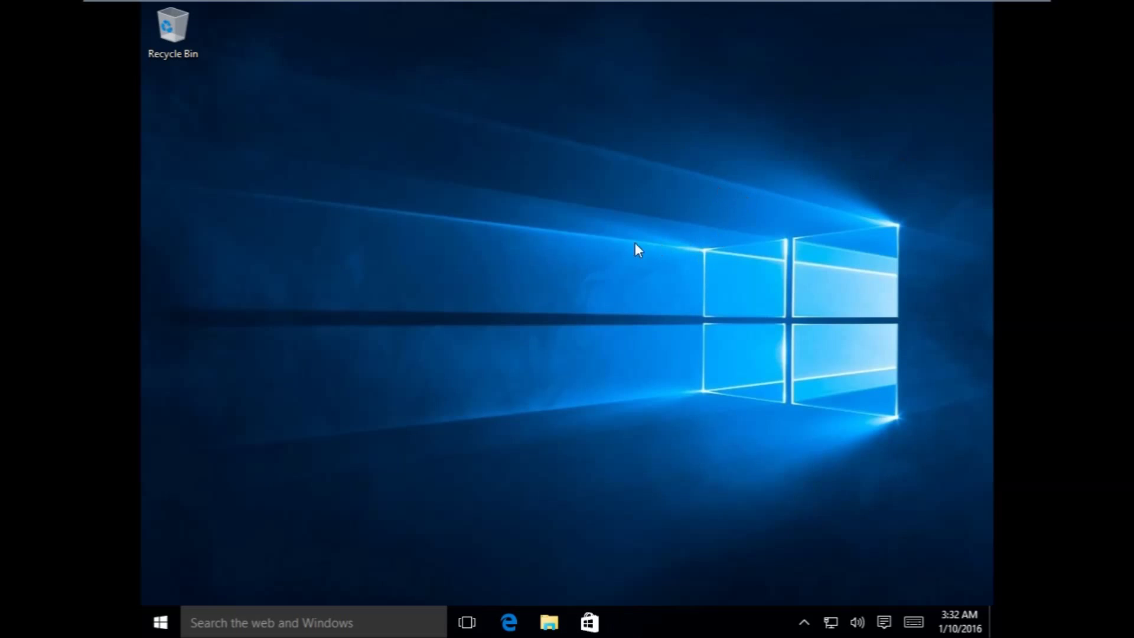
# - Refresh the desktop and reorder Start groups so Play and explore sits above Life at a glance
pyautogui.rightClick(453, 268)
pyautogui.click(440, 311)
pyautogui.click(160, 617)
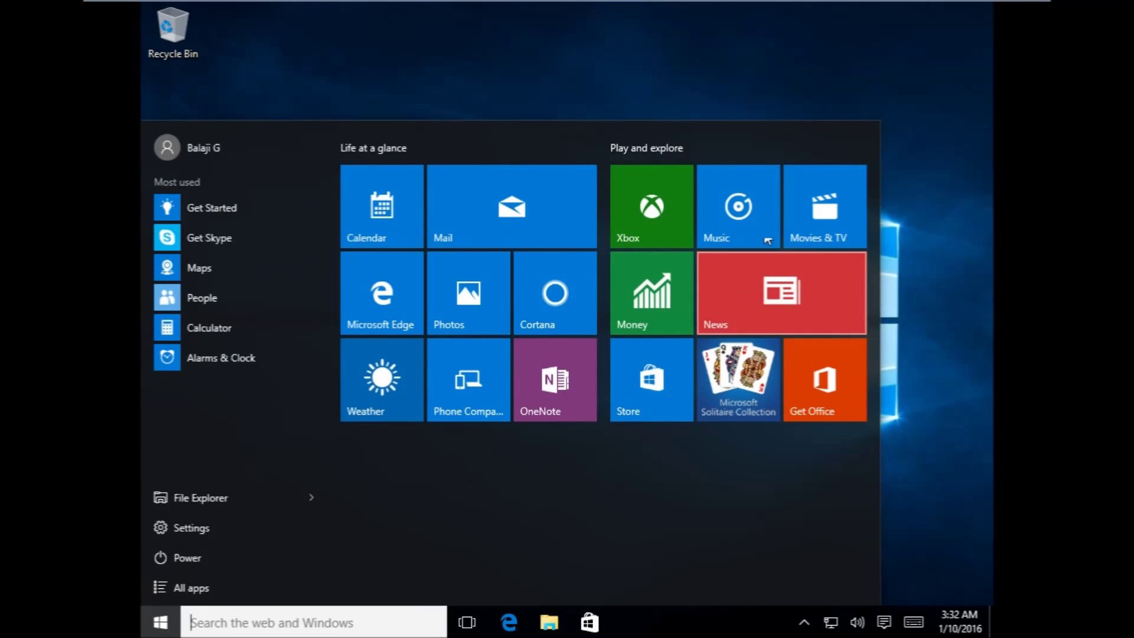
pyautogui.moveTo(847, 148); pyautogui.dragTo(583, 451)
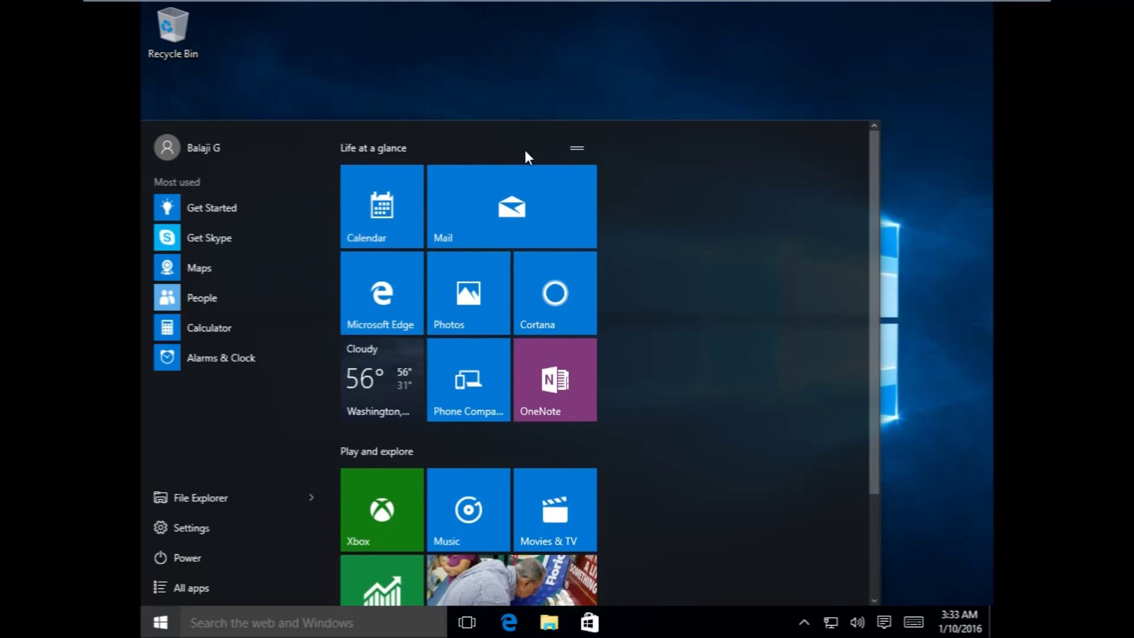
pyautogui.moveTo(574, 151); pyautogui.dragTo(583, 452)
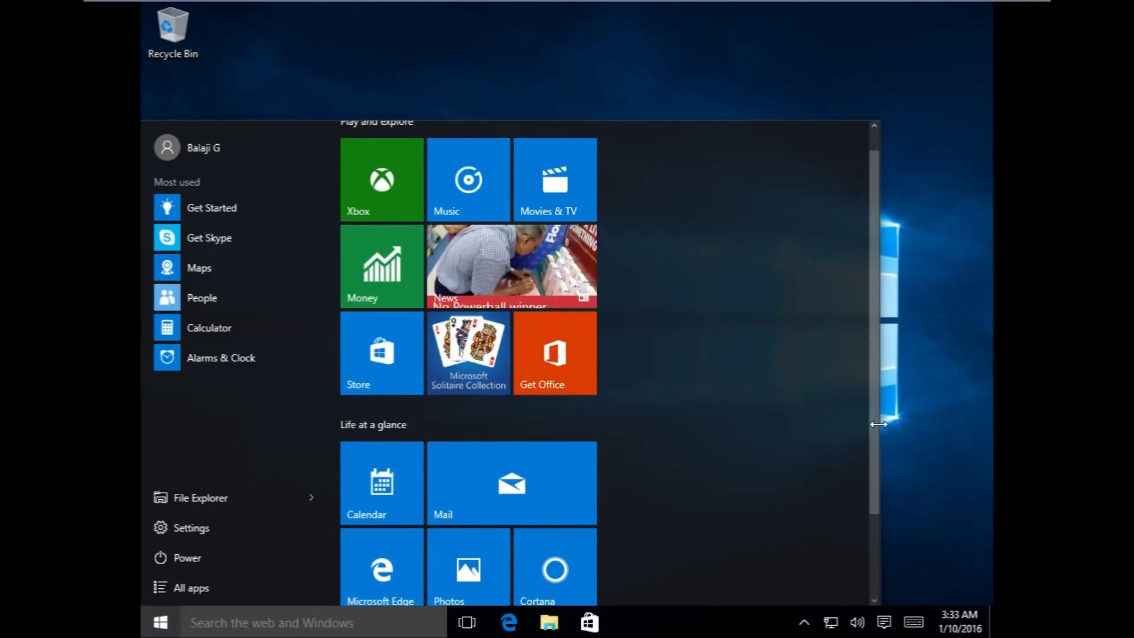
# - Narrow the Start menu to a single tile column, then refresh the desktop
pyautogui.moveTo(874, 427); pyautogui.dragTo(648, 435)
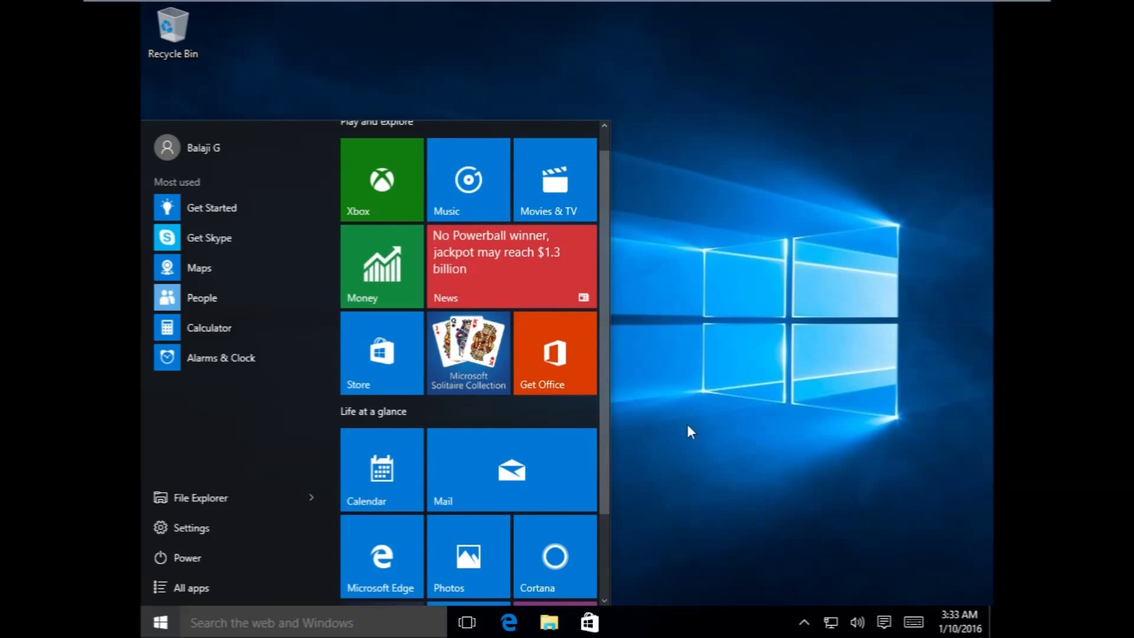
pyautogui.rightClick(749, 172)
pyautogui.click(704, 218)
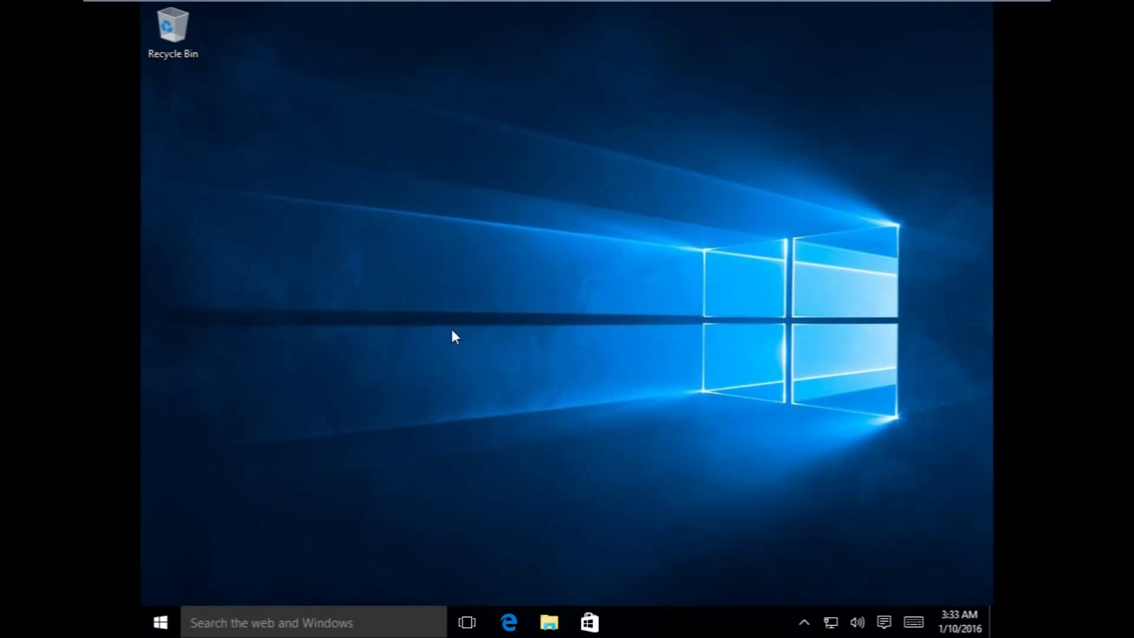